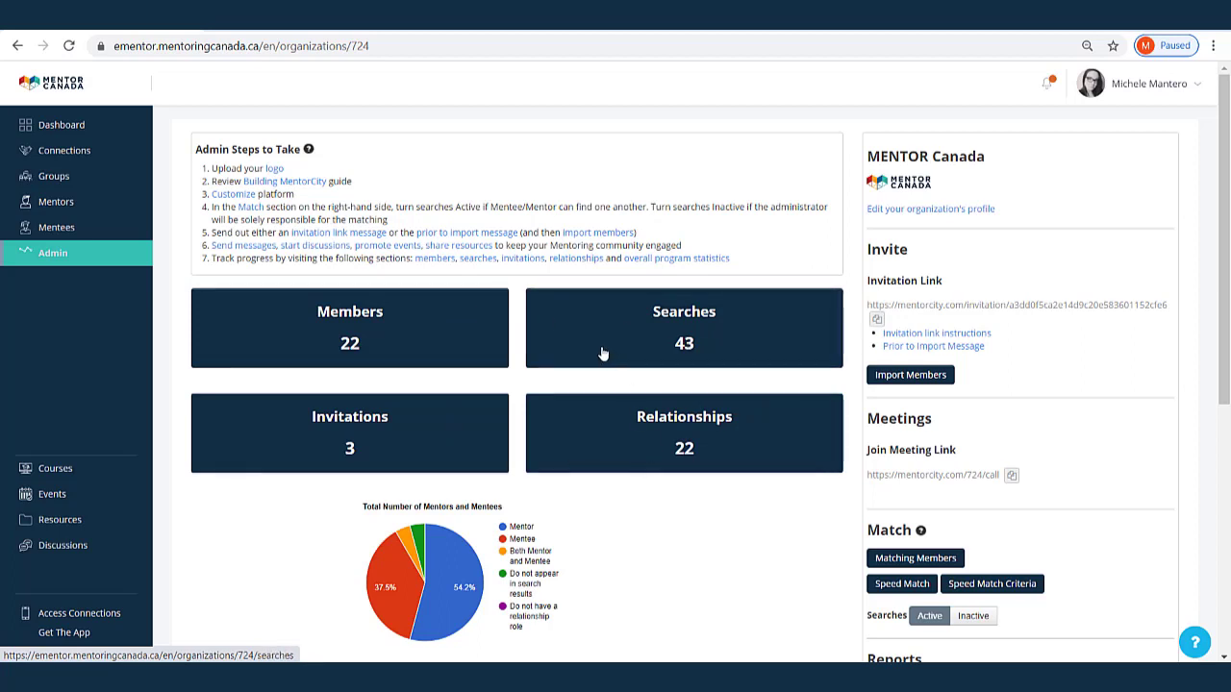
Look over the Reports section of the organization's admin dashboard and open the list of members.
scroll(683, 404, "down", 3)
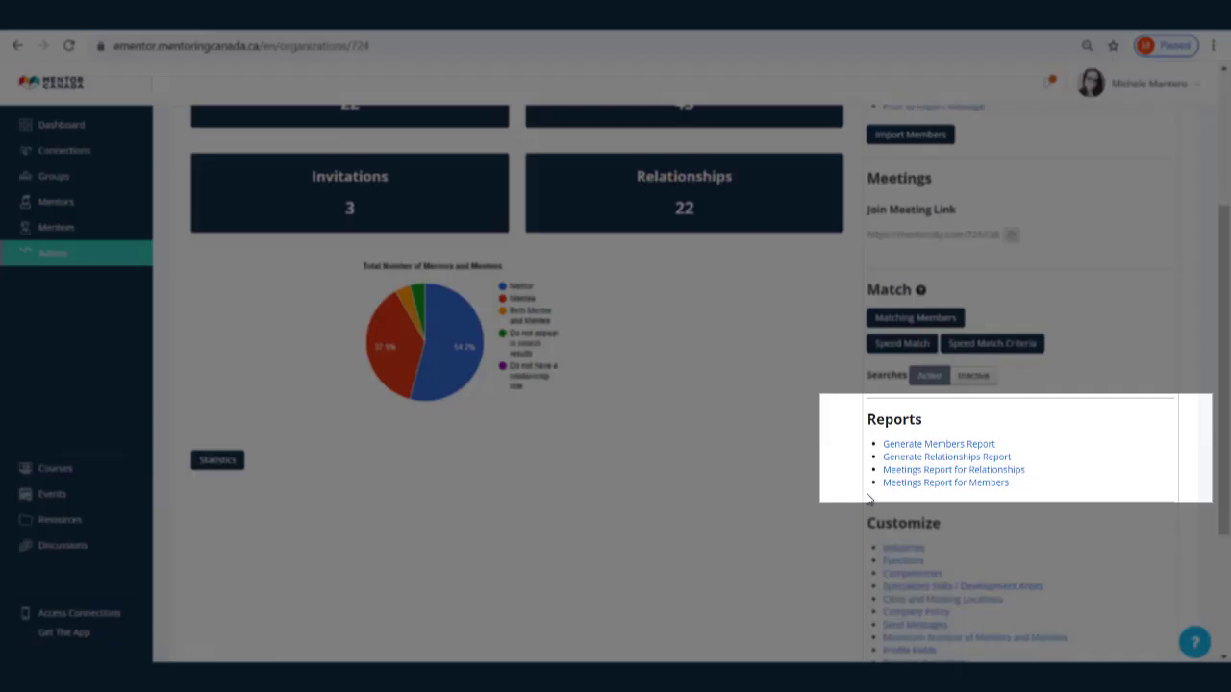
scroll(539, 452, "up", 1)
scroll(524, 428, "up", 2)
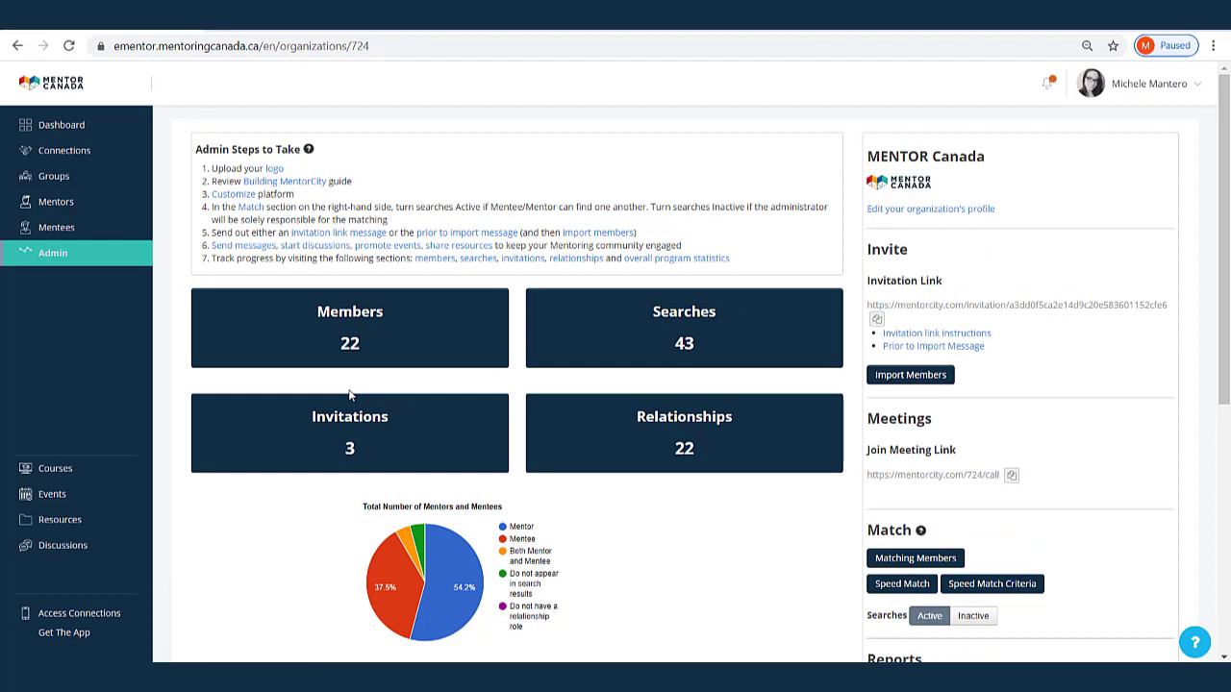
left_click(350, 327)
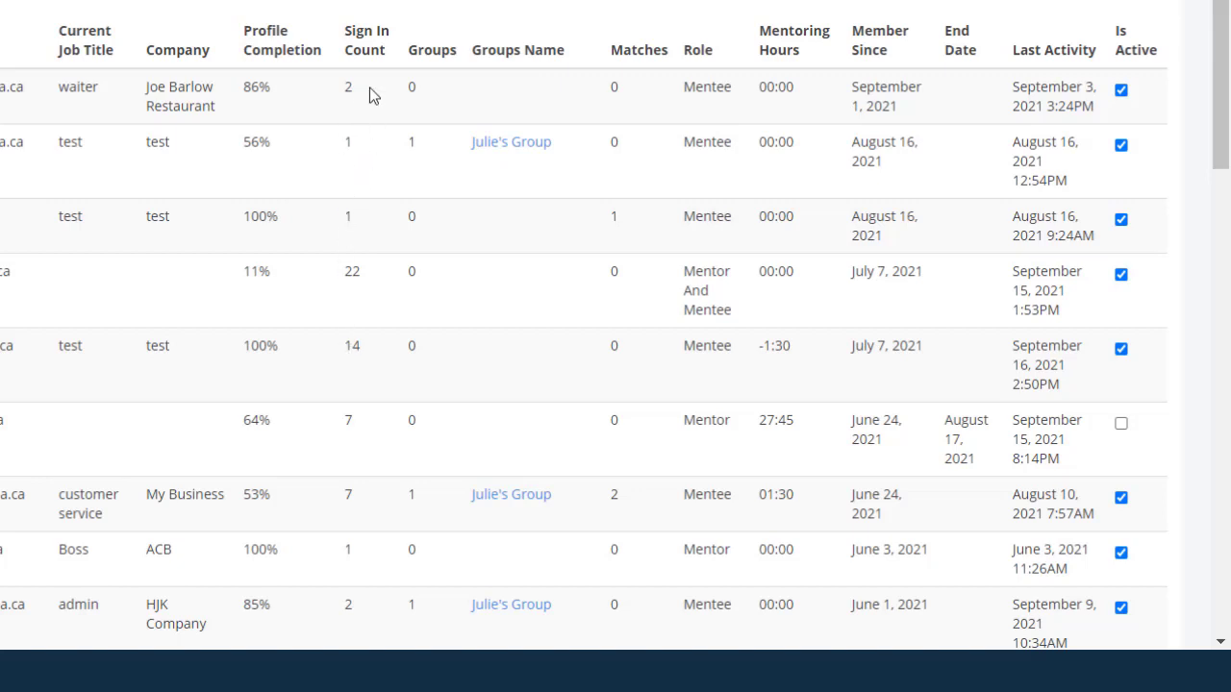
Check the mentoring hours of the first member in the Members table.
left_click(759, 88)
left_click_drag(761, 89, 793, 88)
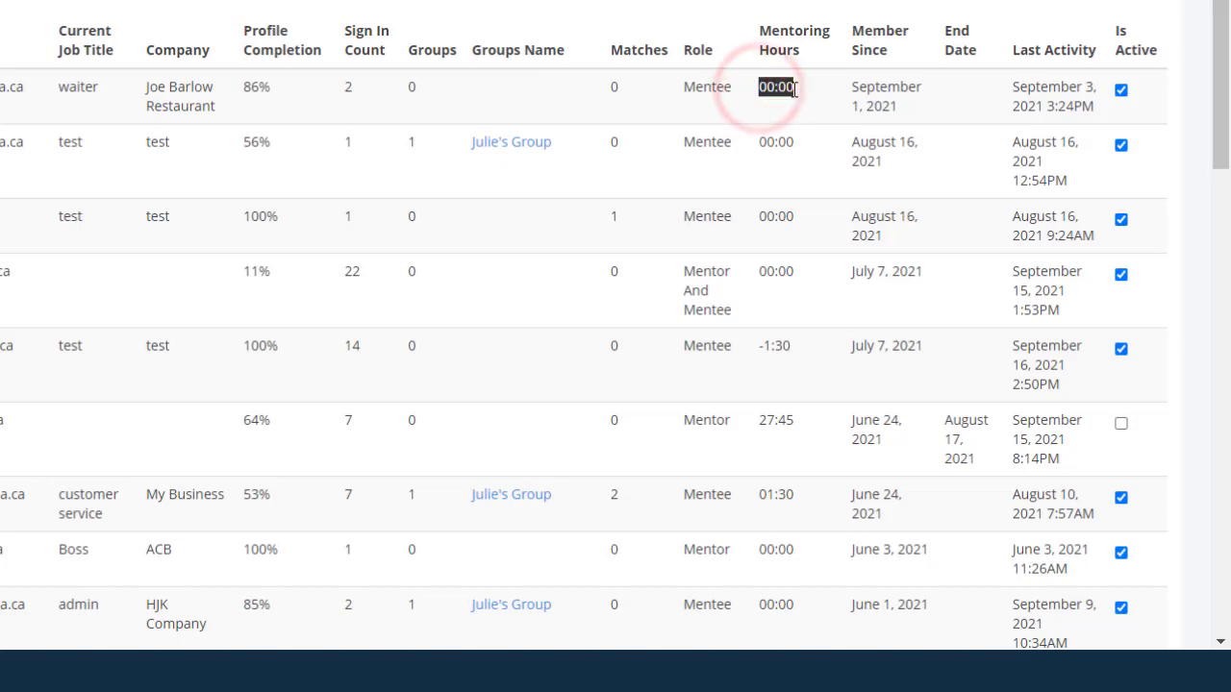
left_click(782, 104)
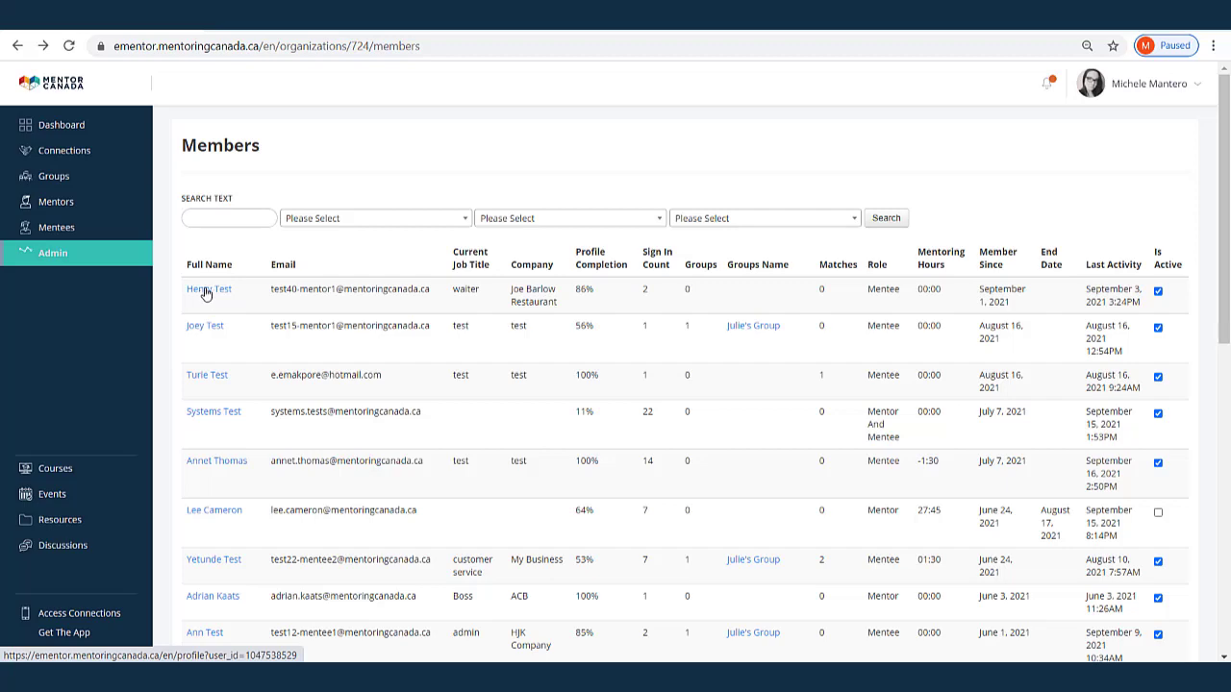
Open the profile of the mentor working in Product Support at MENTOR Canada and examine the earned badges.
scroll(208, 294, "down", 7)
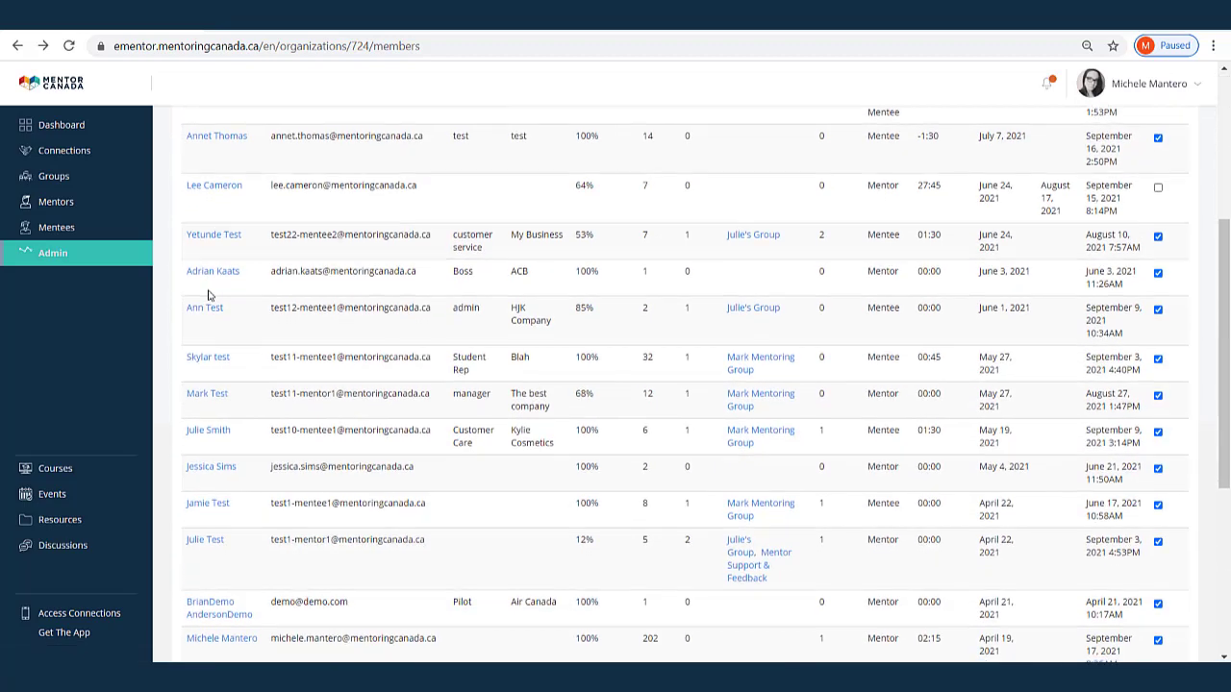
scroll(208, 294, "down", 1)
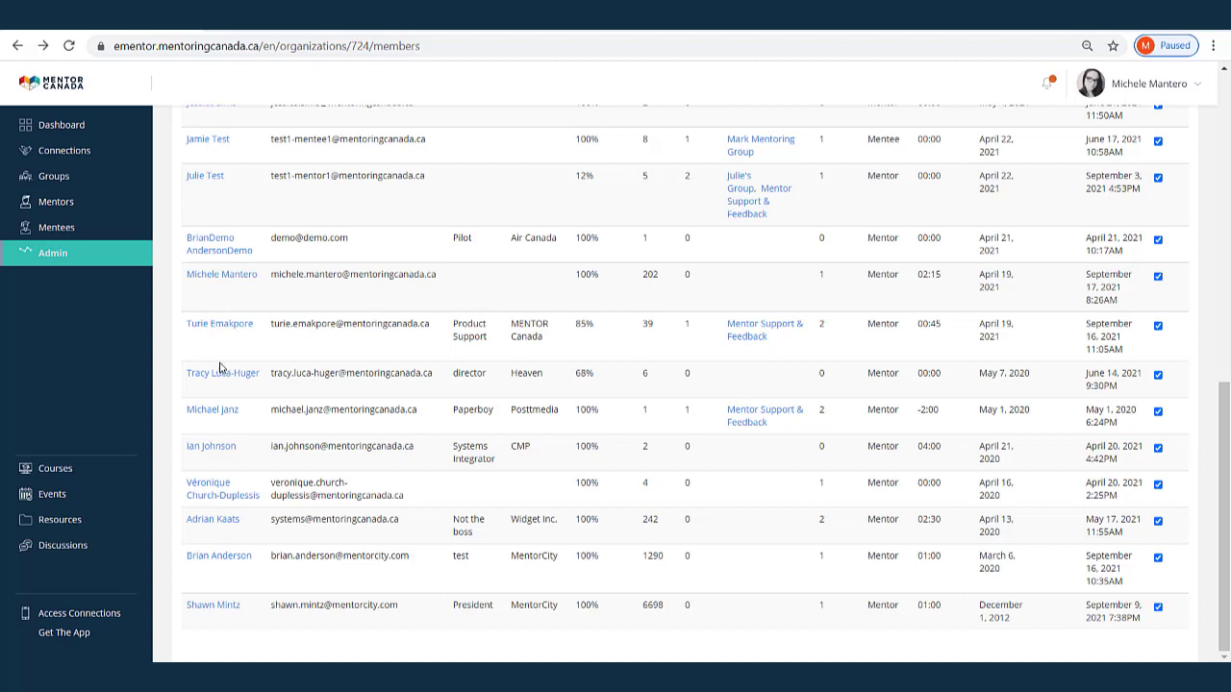
left_click(221, 327)
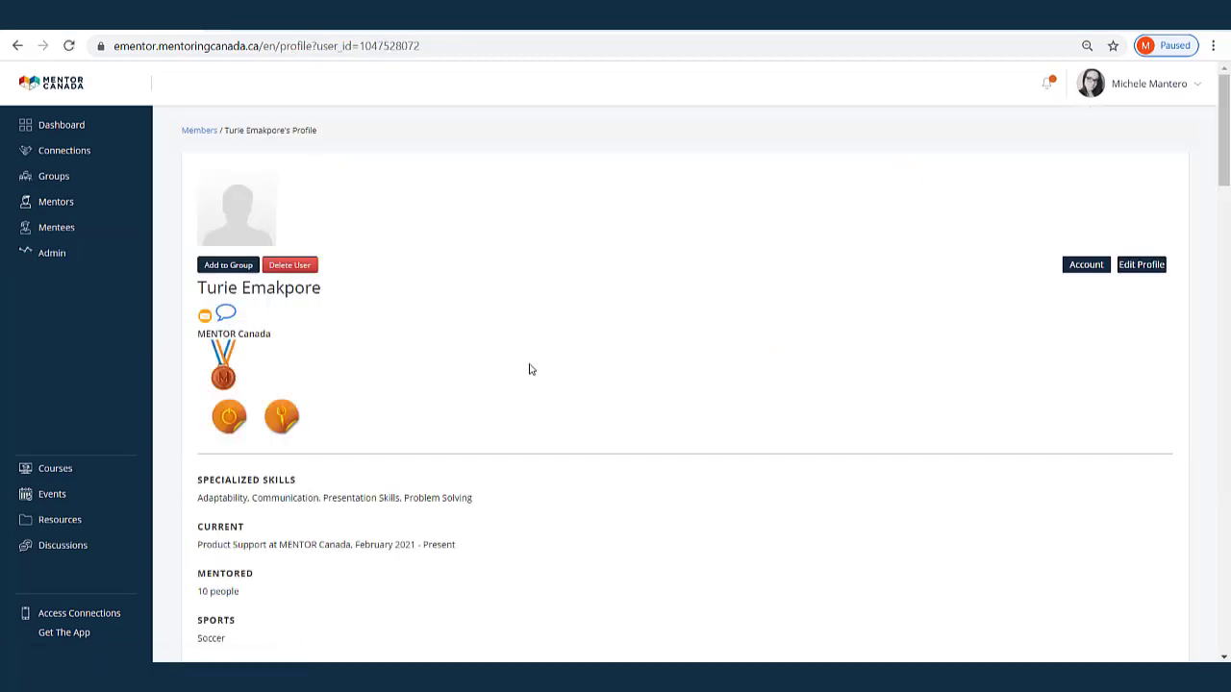
scroll(516, 379, "down", 1)
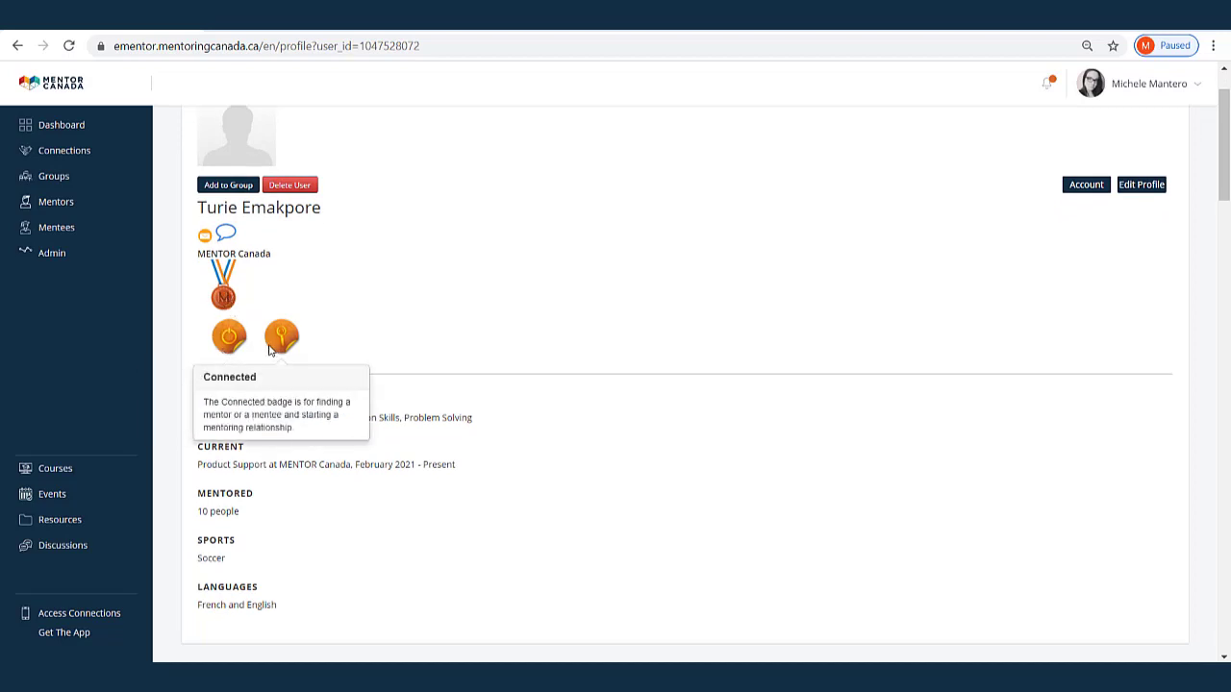
mouse_move(231, 354)
scroll(579, 414, "down", 1)
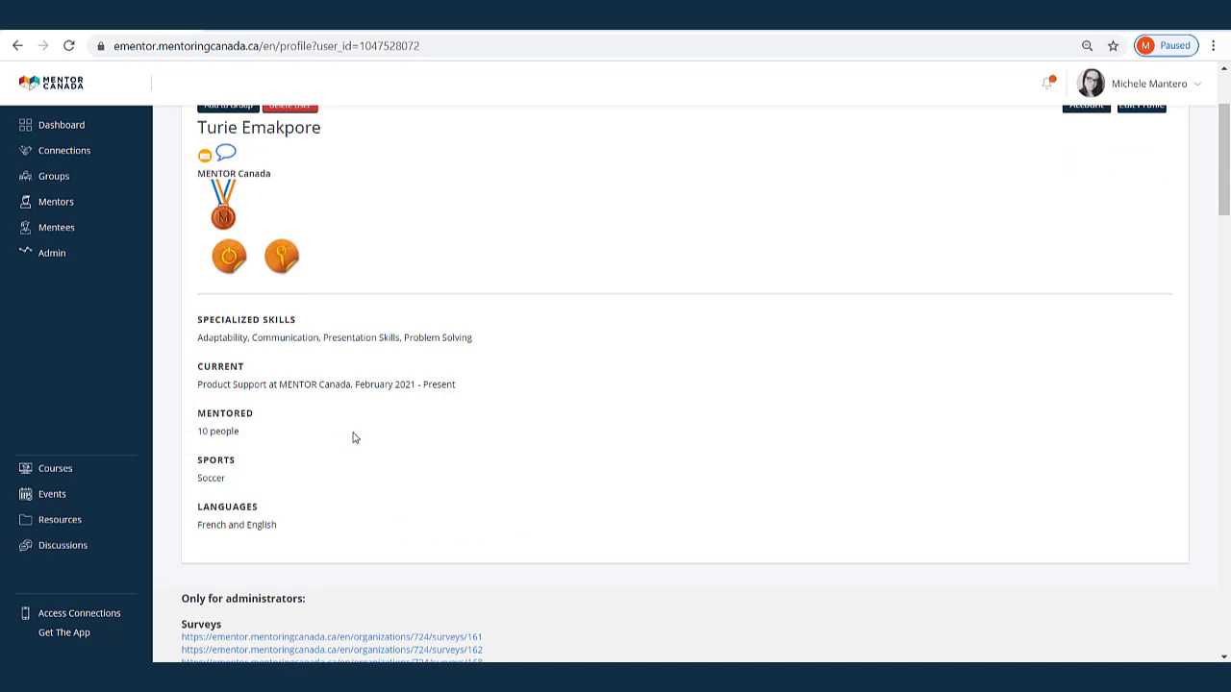
View the member's answers to survey 161 from the administrator-only section, and return to the profile.
scroll(374, 417, "down", 4)
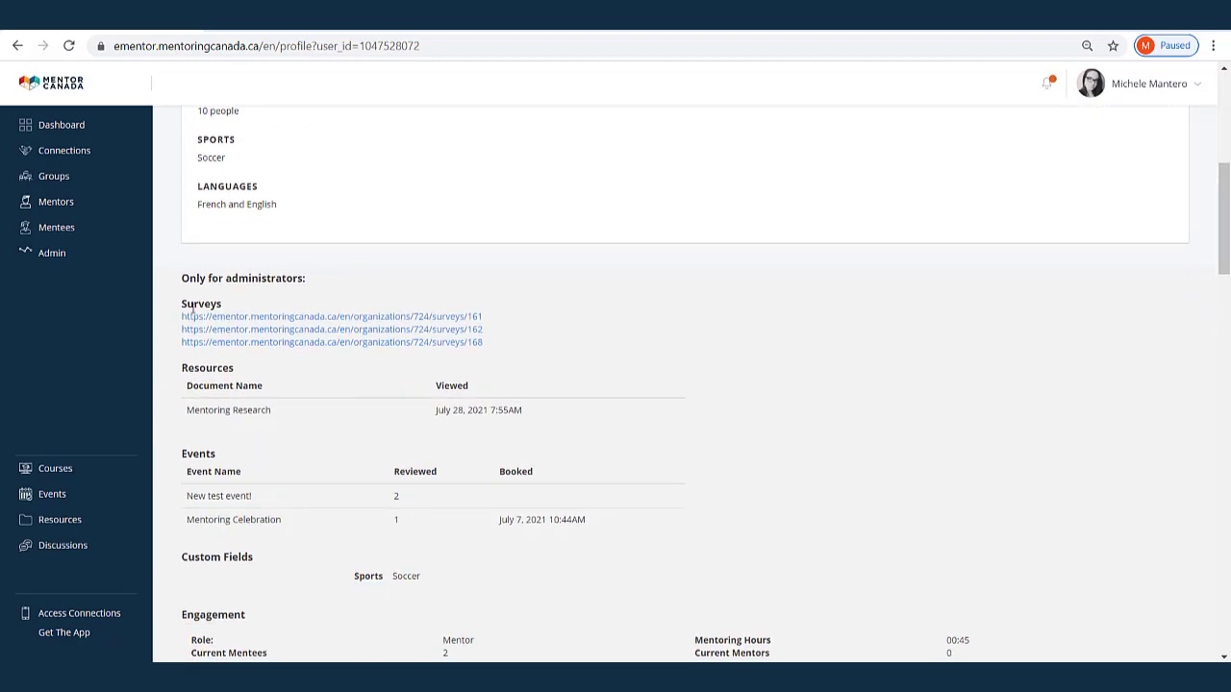
left_click(271, 317)
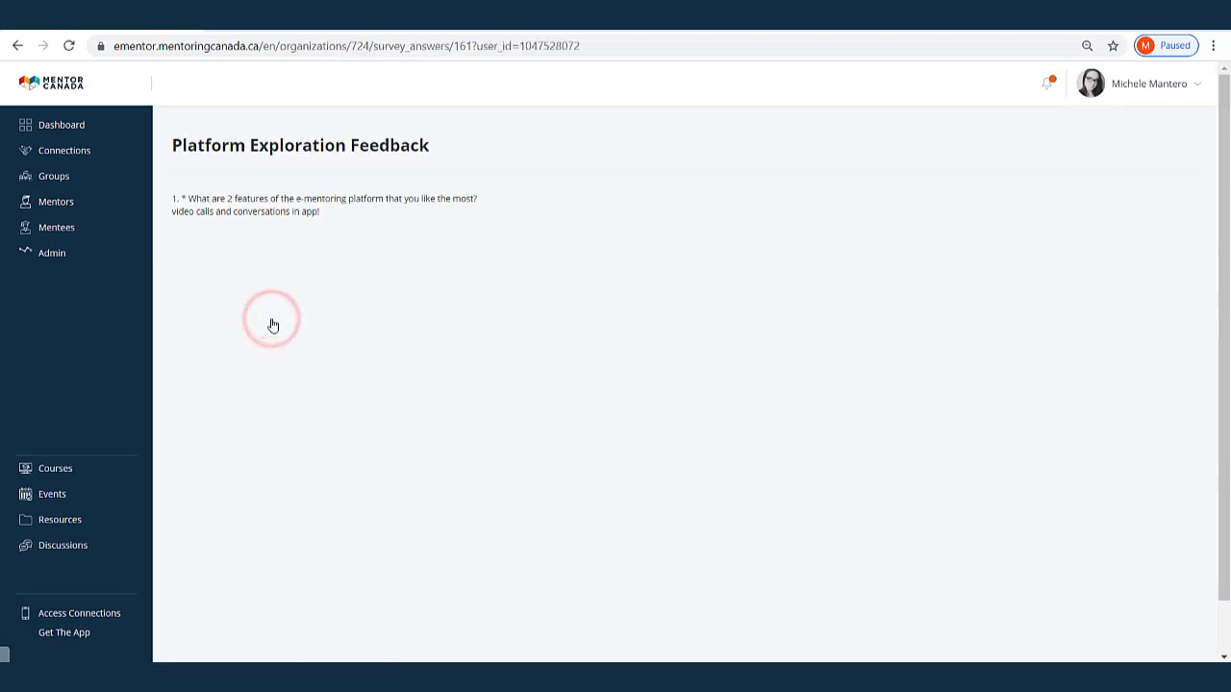
left_click(19, 48)
Review the member's viewed resources, events and custom fields in the administrator-only section.
scroll(261, 467, "down", 1)
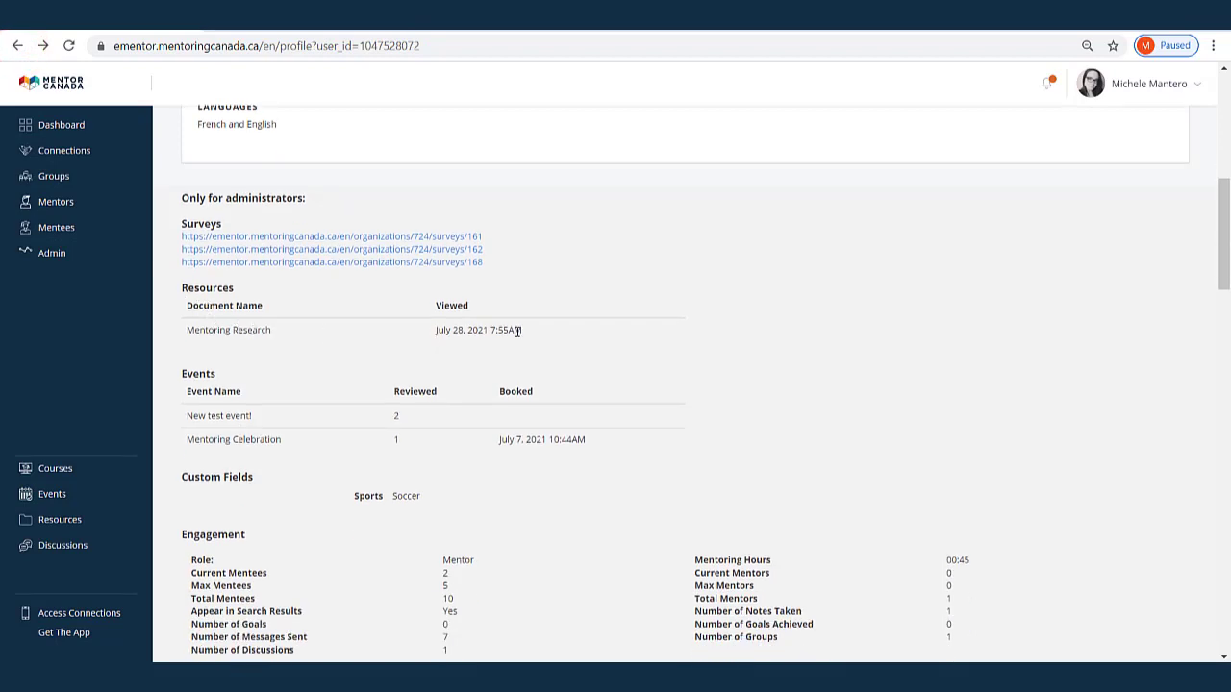
scroll(416, 390, "down", 2)
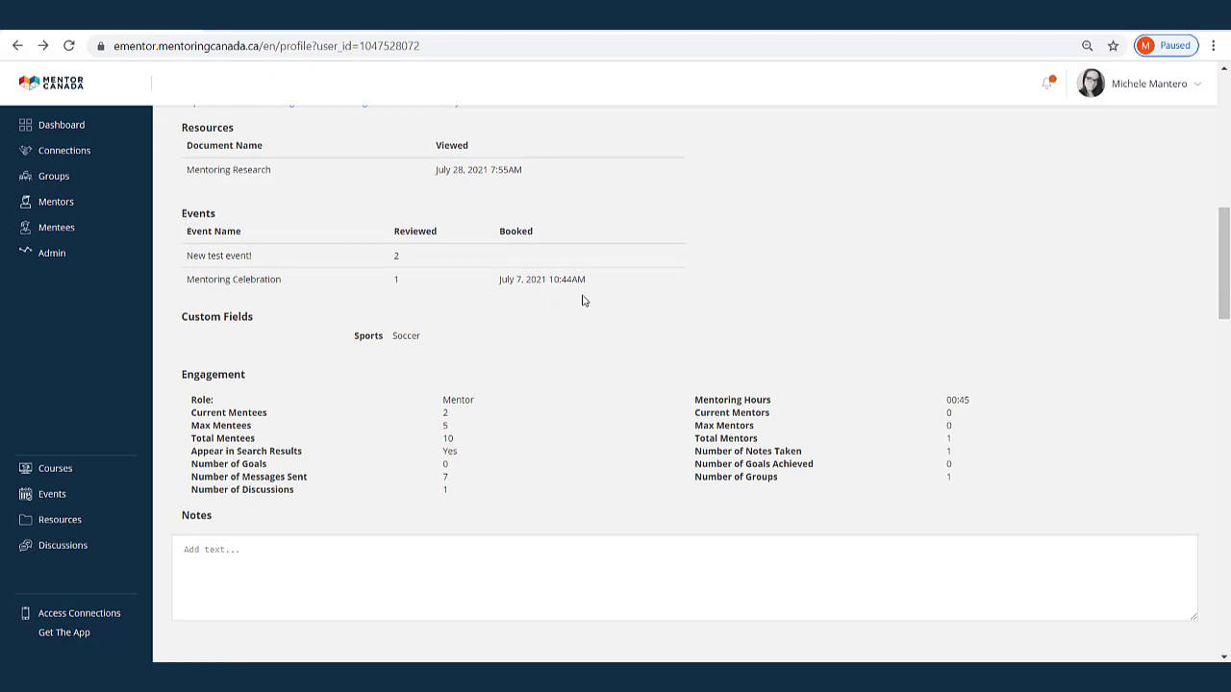
scroll(522, 398, "down", 1)
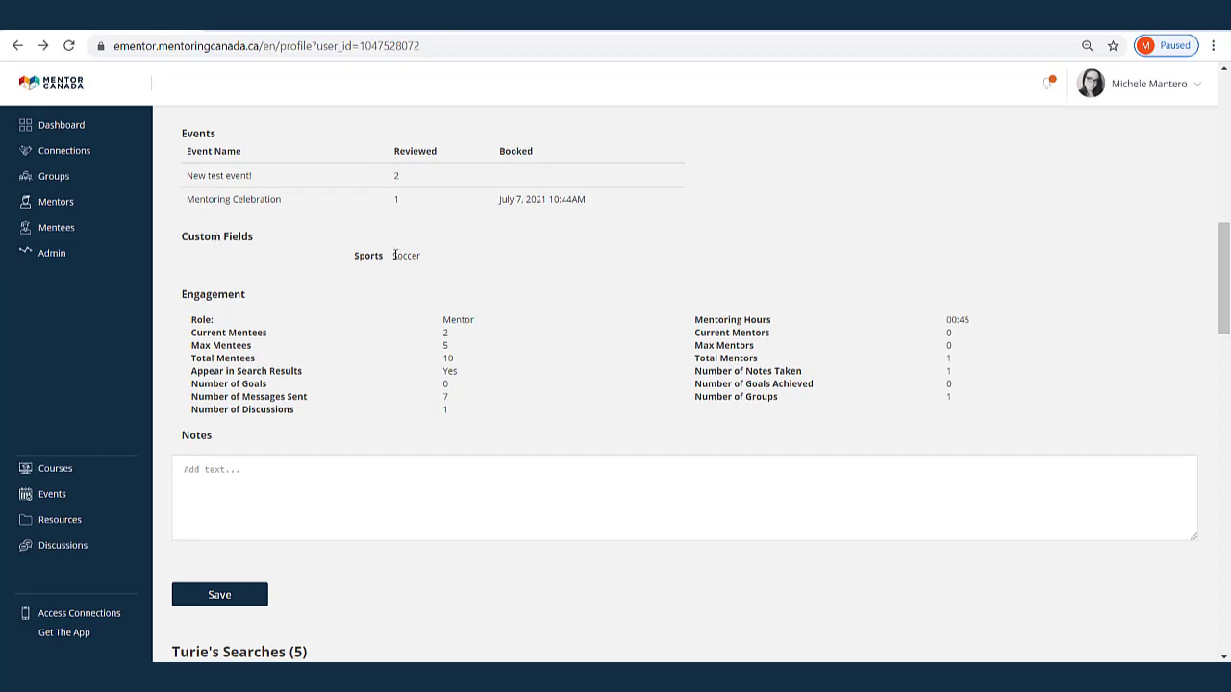
scroll(382, 377, "down", 1)
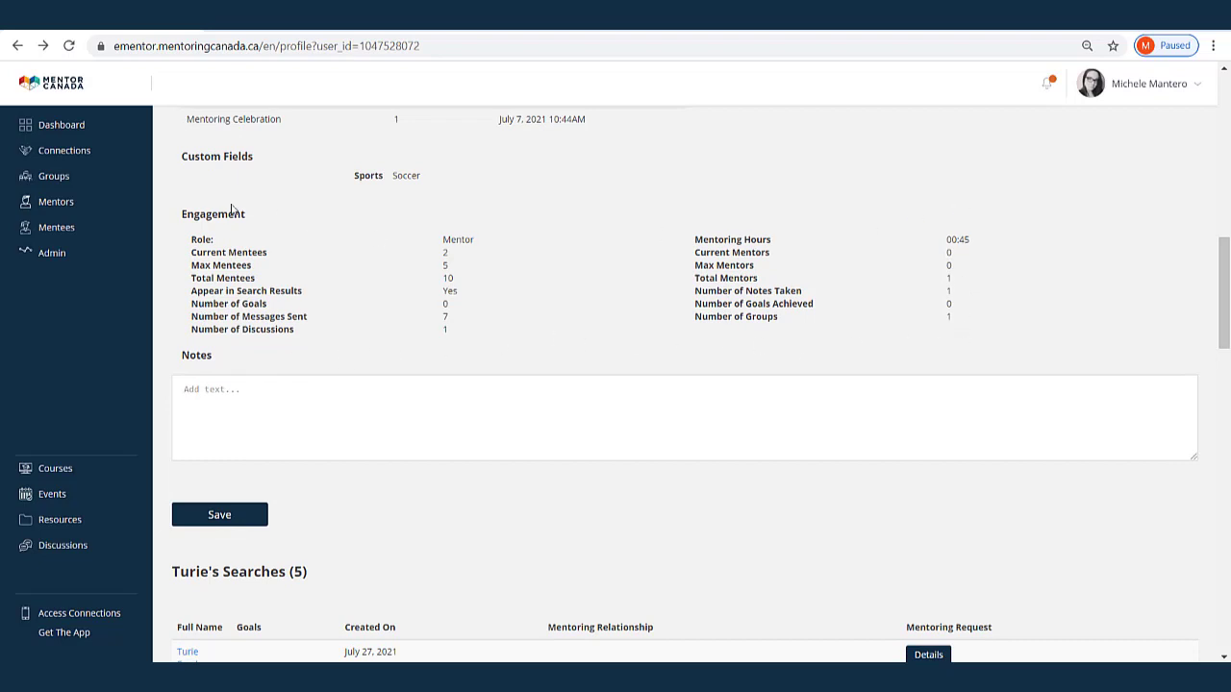
Examine the Engagement figures for current and maximum mentees and mentors, total mentors, goals, groups and discussions.
double_click(445, 252)
double_click(948, 253)
double_click(446, 266)
double_click(949, 266)
left_click(953, 280)
double_click(446, 306)
left_click(456, 308)
left_click(947, 317)
left_click(461, 344)
double_click(444, 330)
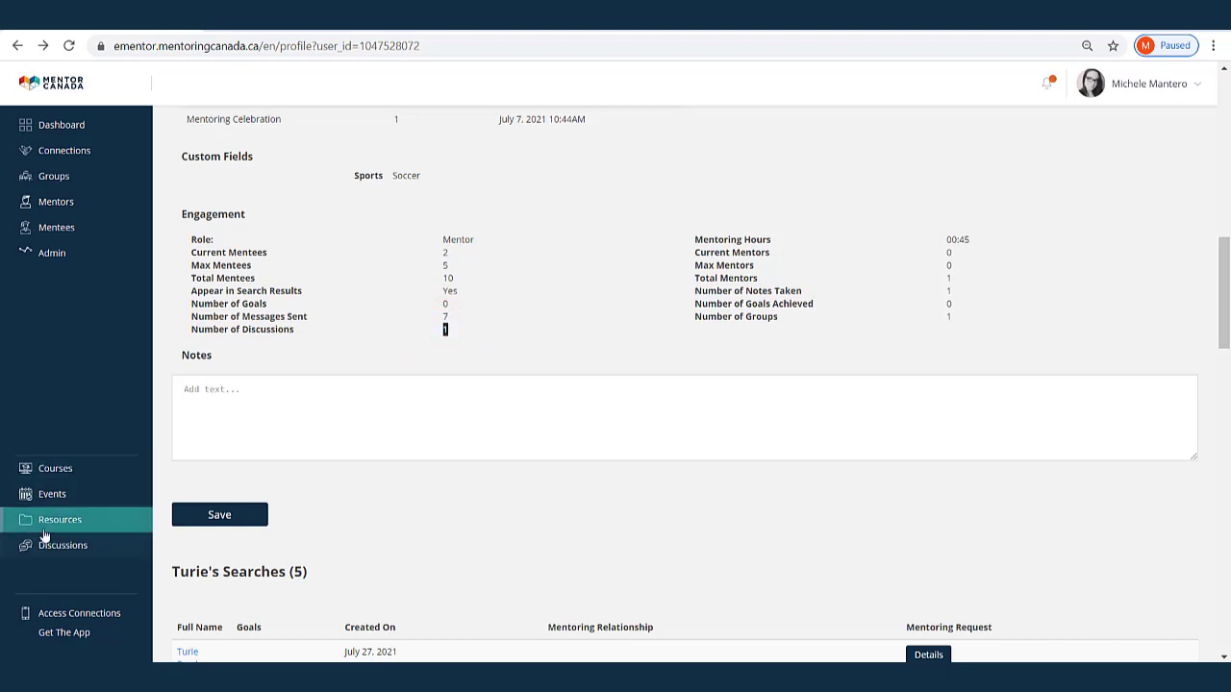
Inspect the empty Notes field for the member and the list of searches below it.
scroll(722, 419, "down", 3)
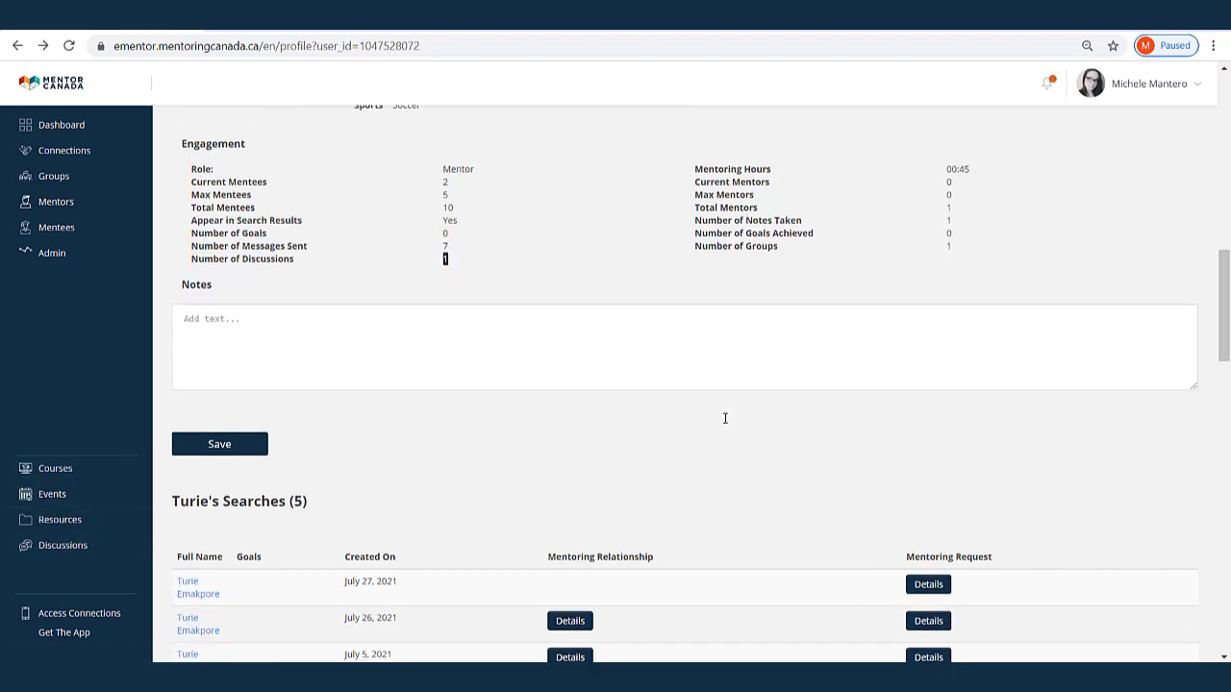
left_click(271, 178)
scroll(282, 197, "up", 1)
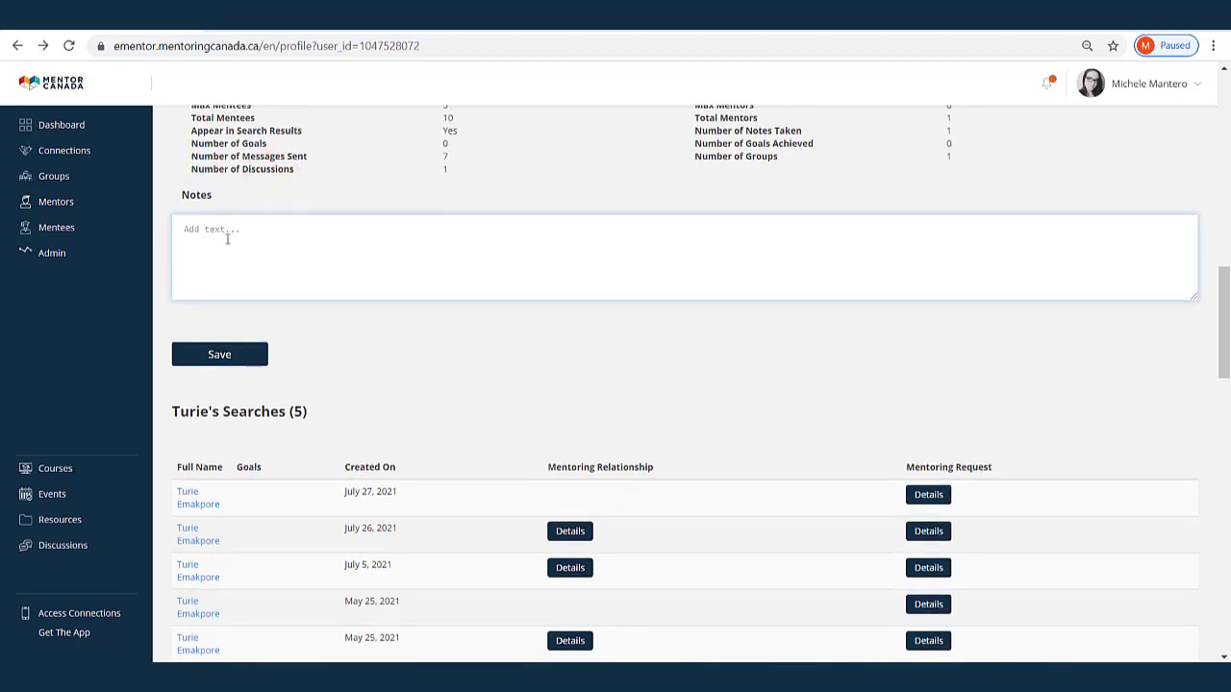
scroll(230, 241, "down", 3)
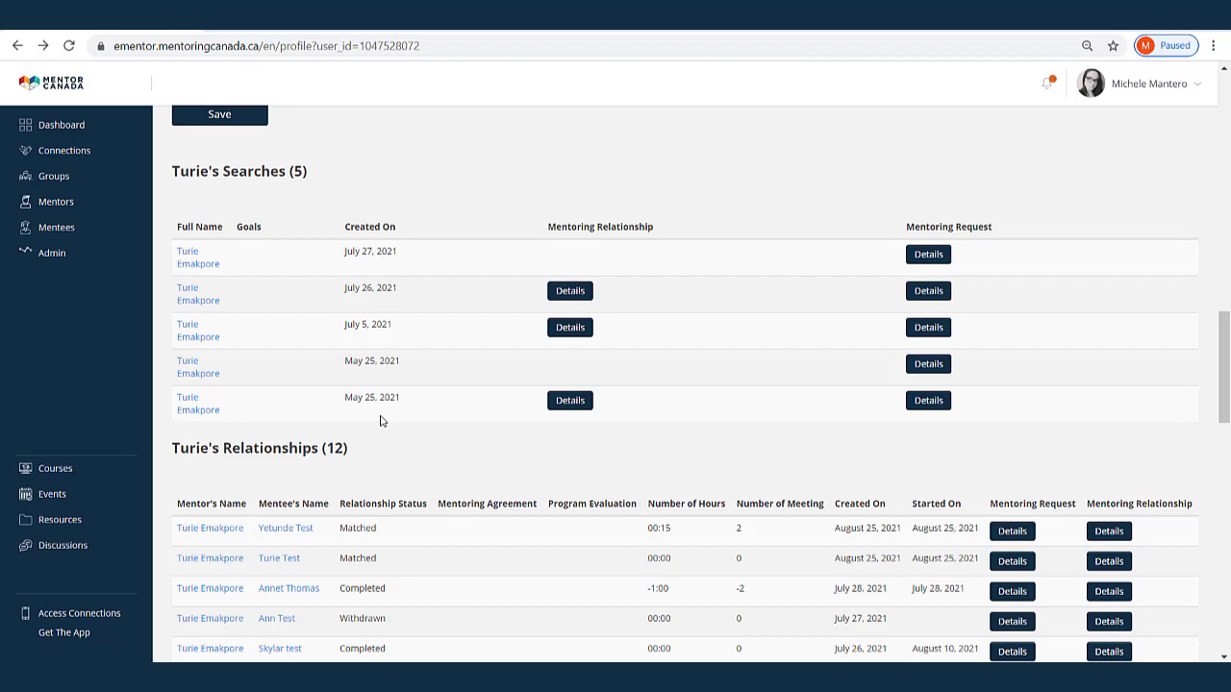
Read the mentoring request details for the July 27, 2021 search, including its status, and return to the profile.
left_click(928, 256)
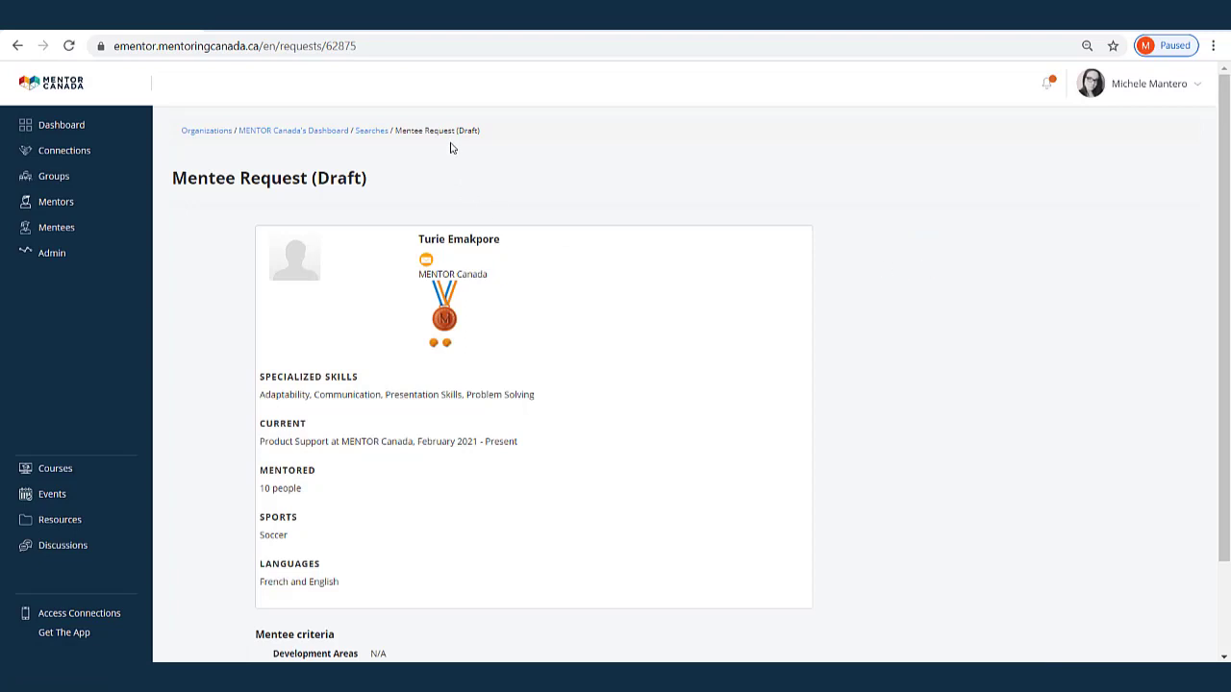
left_click_drag(401, 131, 478, 131)
scroll(567, 438, "down", 2)
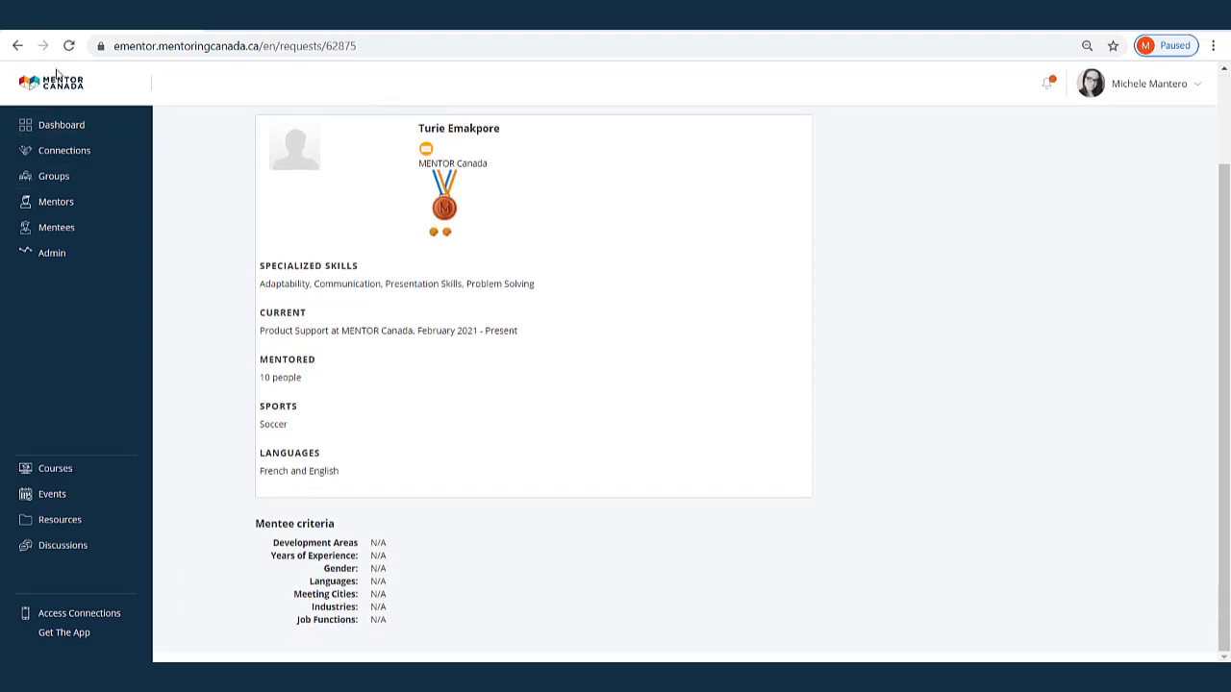
left_click(20, 46)
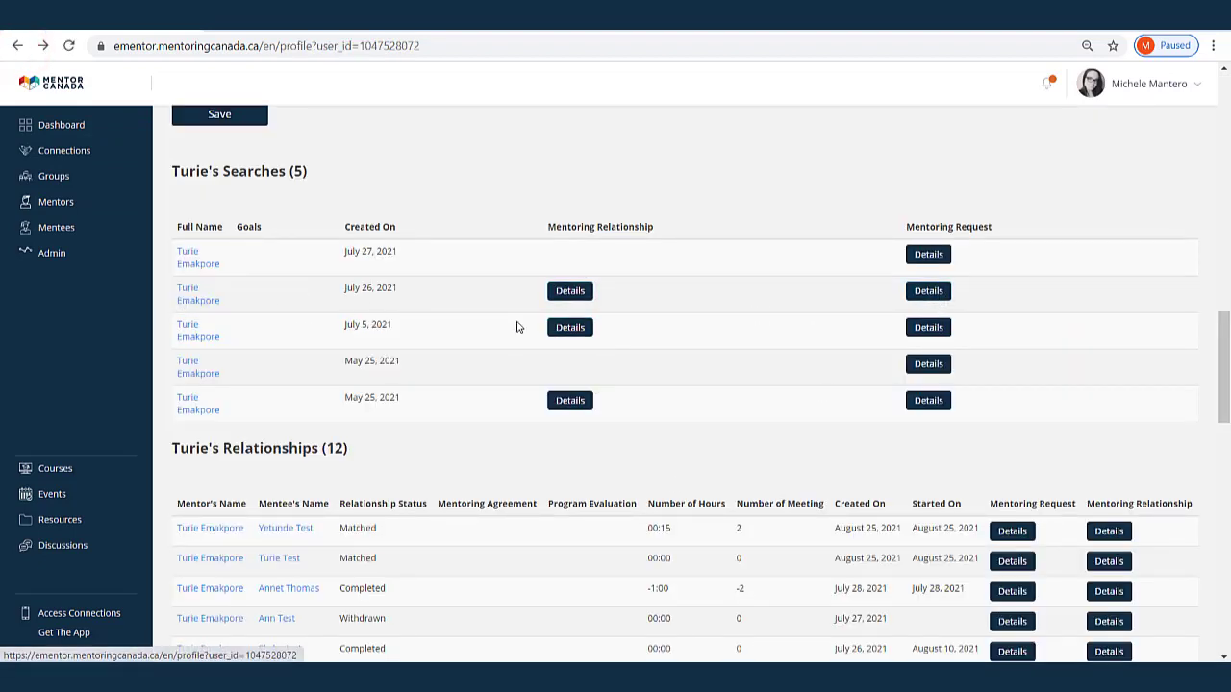
Read the mentoring request of the July 26, 2021 search, checking its status, criteria and message, and return to the profile.
left_click(929, 292)
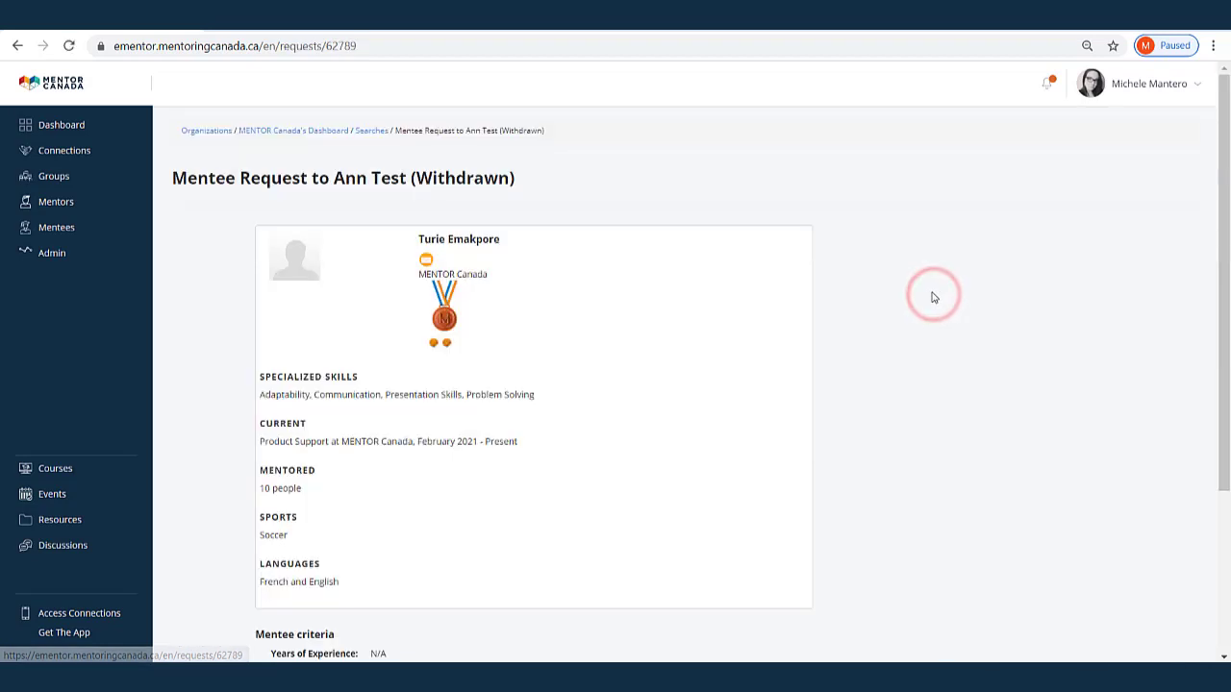
left_click_drag(394, 130, 548, 145)
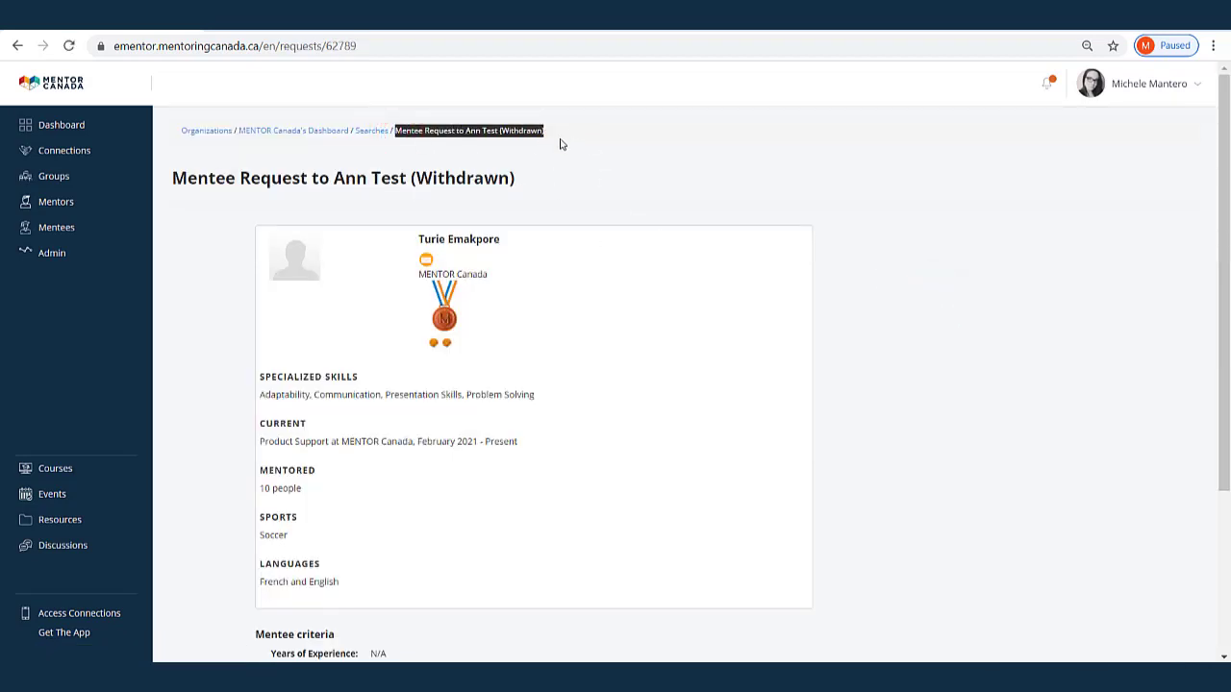
left_click(559, 139)
scroll(574, 450, "down", 3)
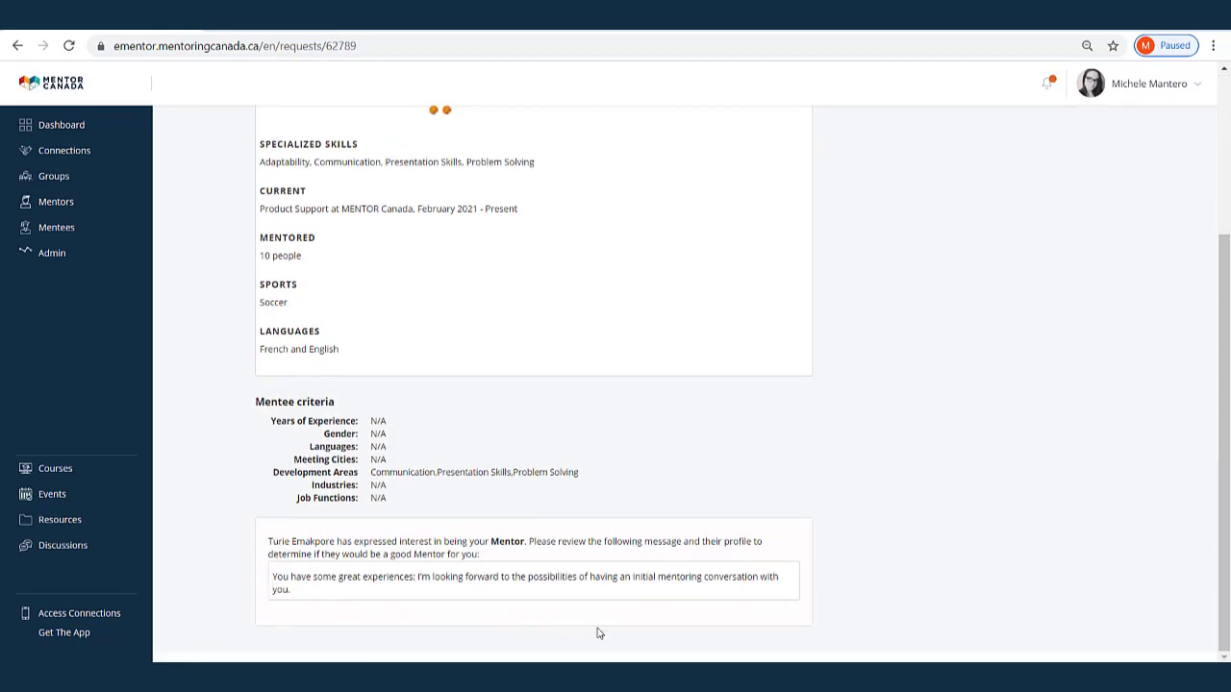
left_click(16, 46)
Open the mentoring agreement of the July 7, 2021 relationship, look through its Agendas and Additional Information fields, and return to the profile.
scroll(1038, 364, "down", 2)
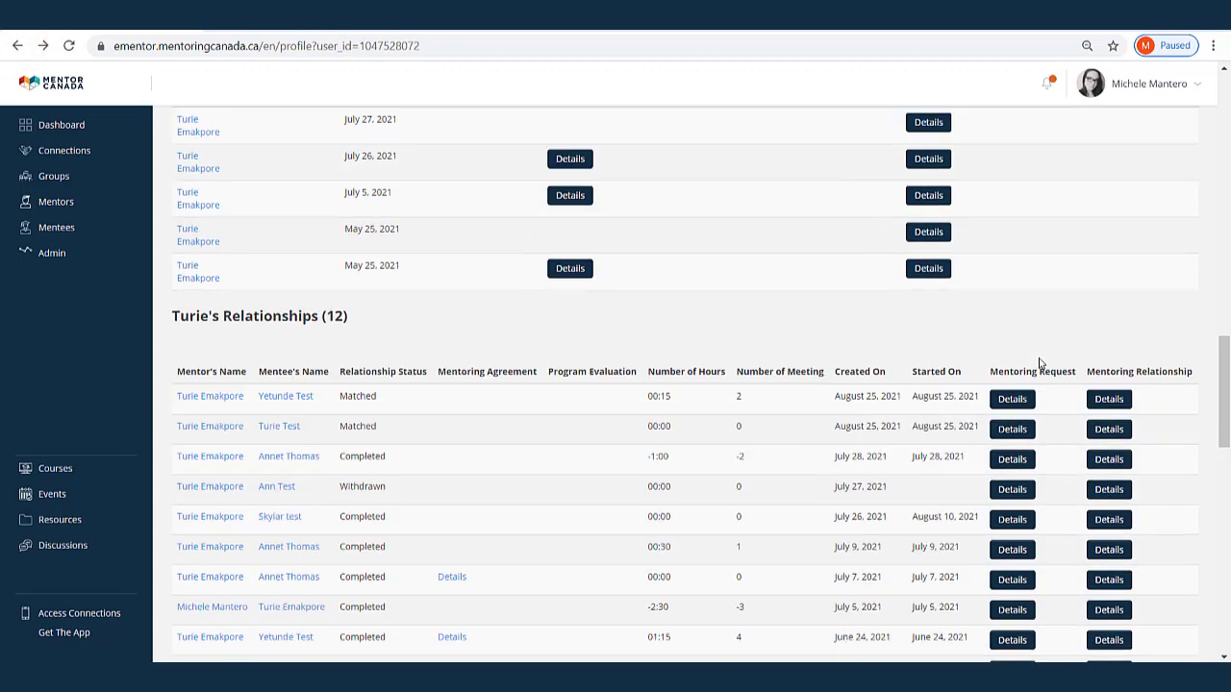
scroll(355, 301, "down", 2)
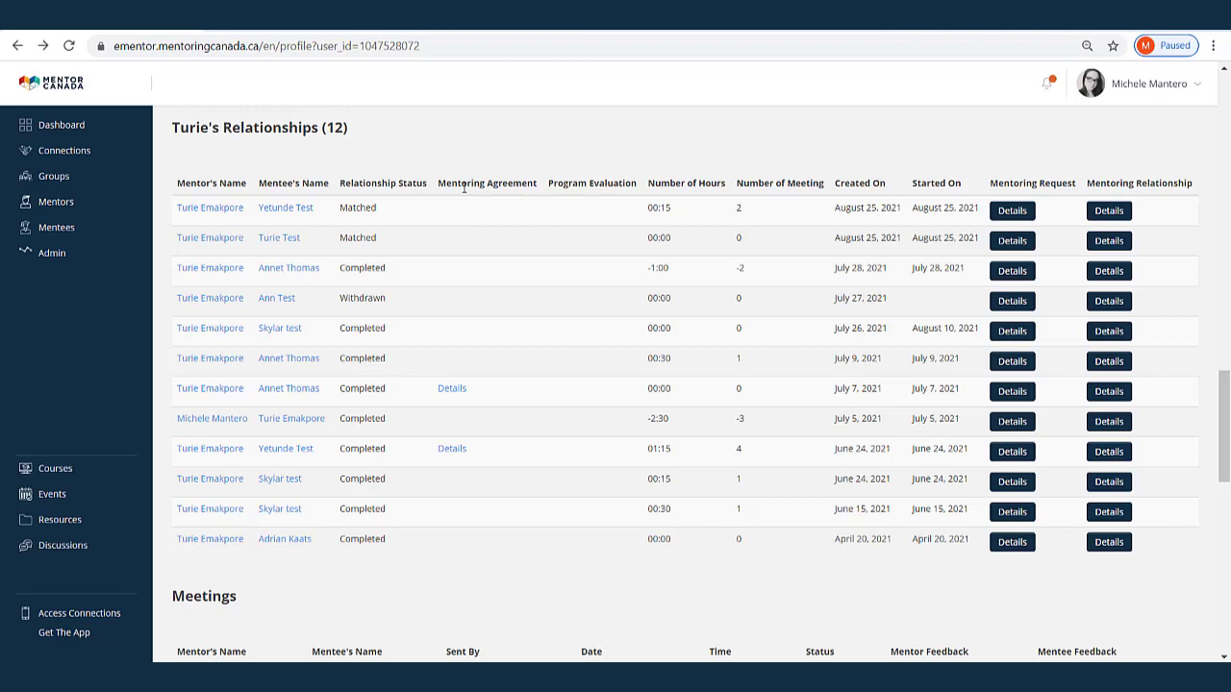
left_click(452, 394)
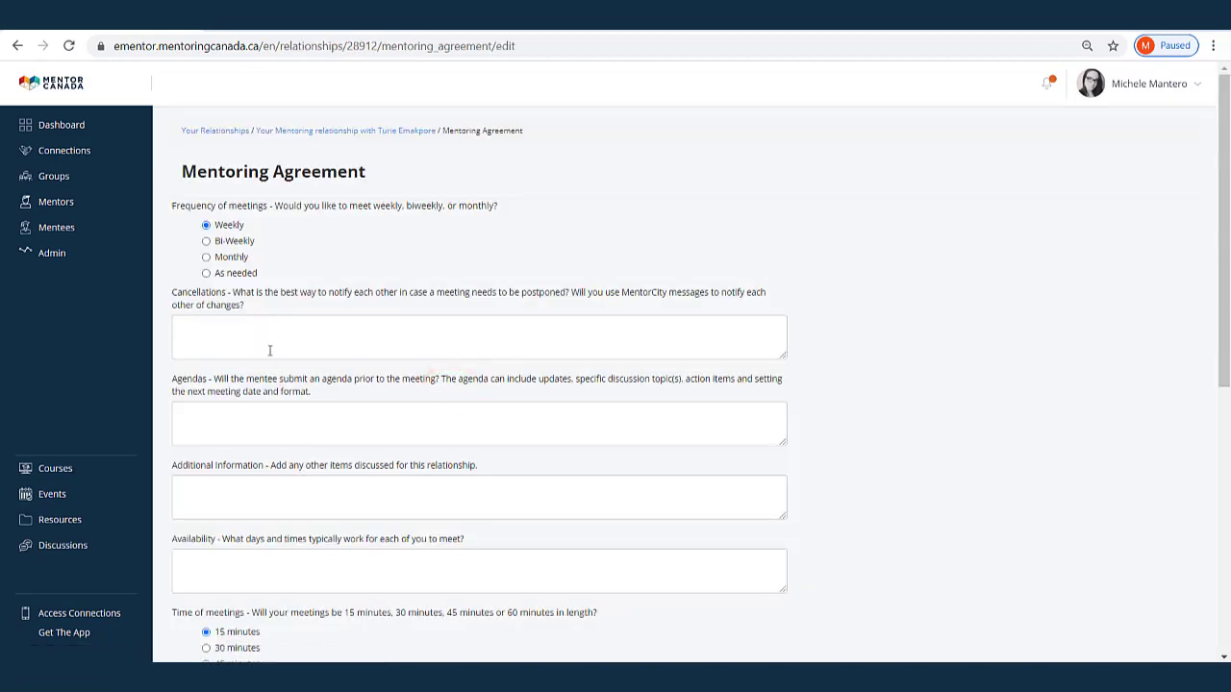
left_click(211, 415)
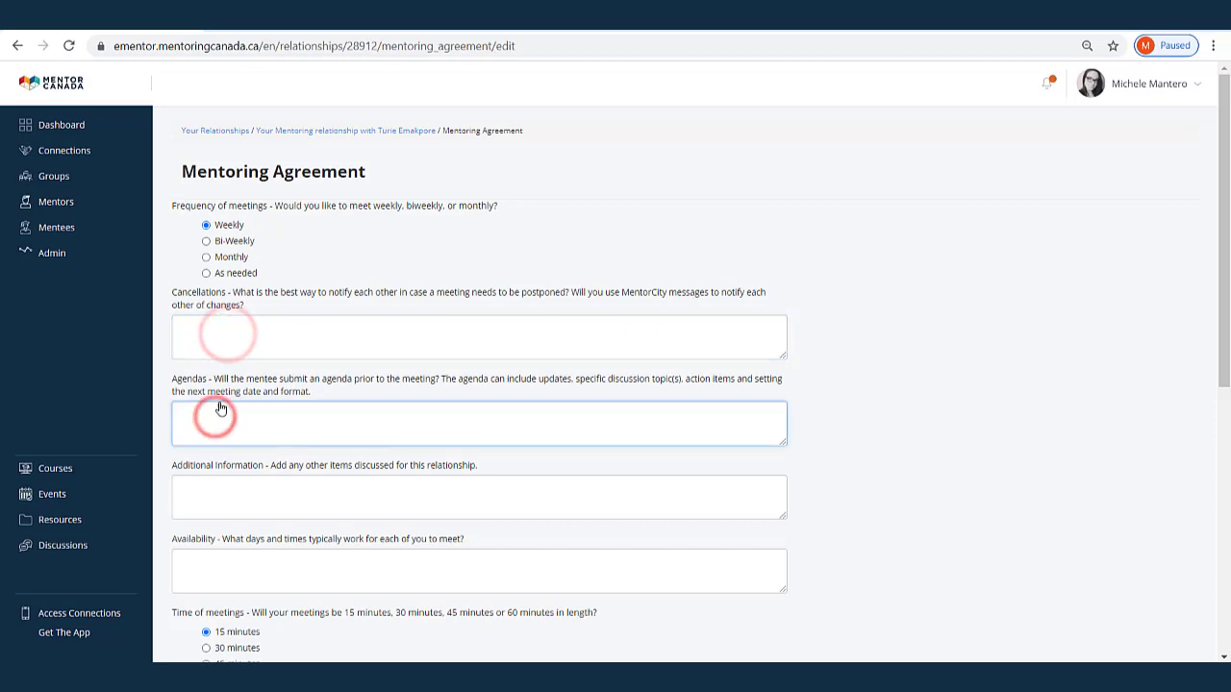
left_click(192, 490)
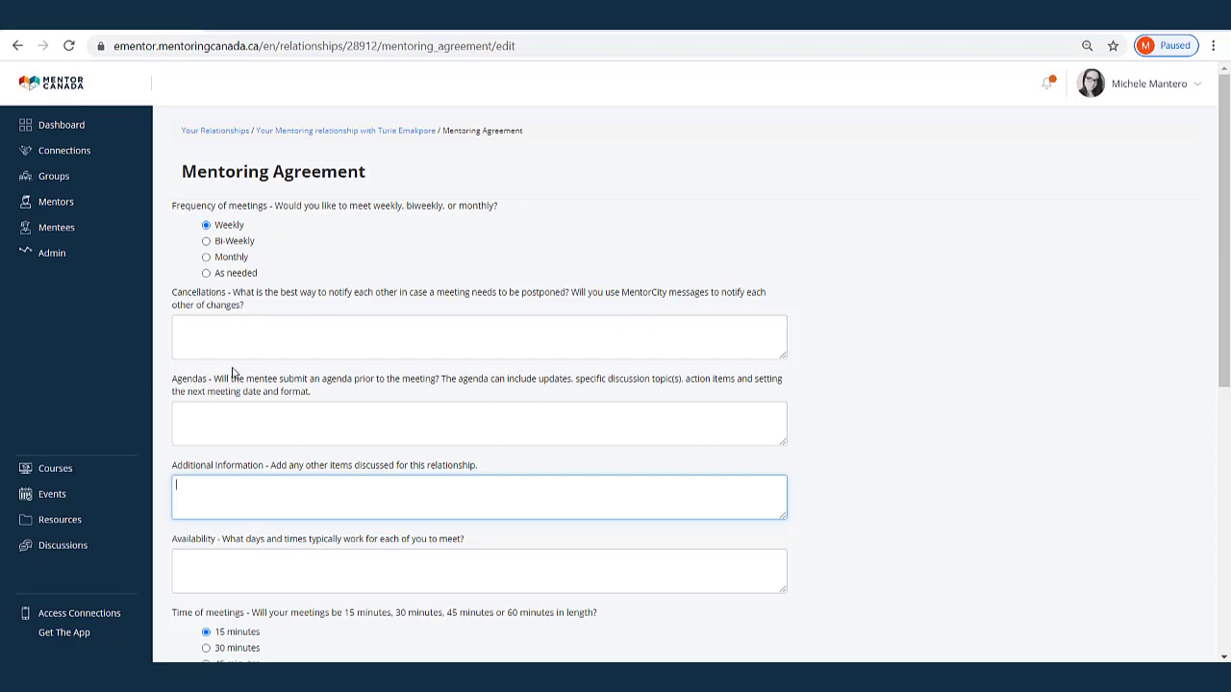
left_click(18, 46)
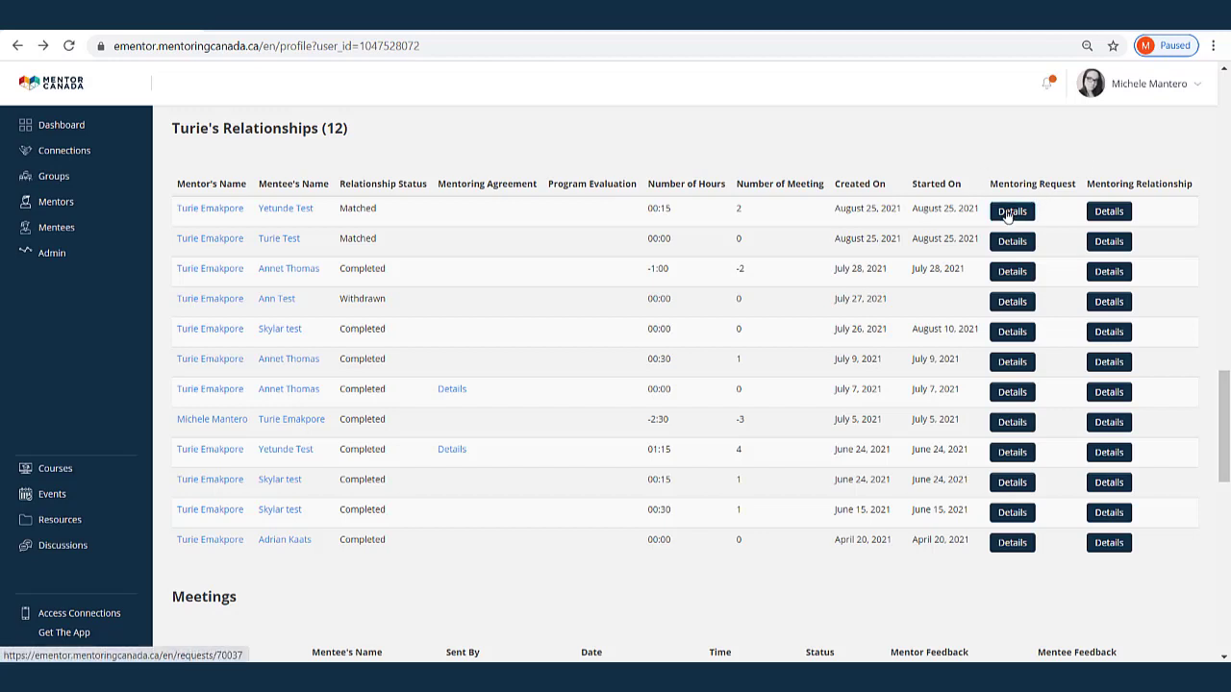
Check the status of the August 26, 2021 meeting in the member's Meetings table.
scroll(634, 300, "down", 4)
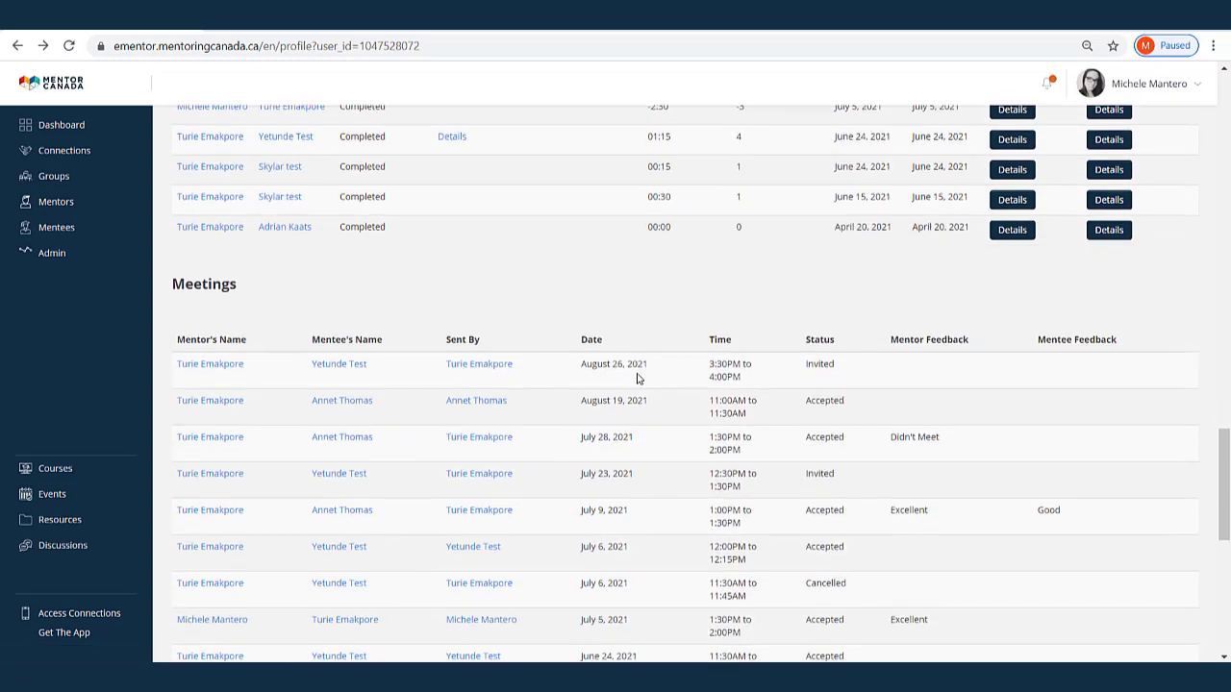
scroll(640, 378, "down", 1)
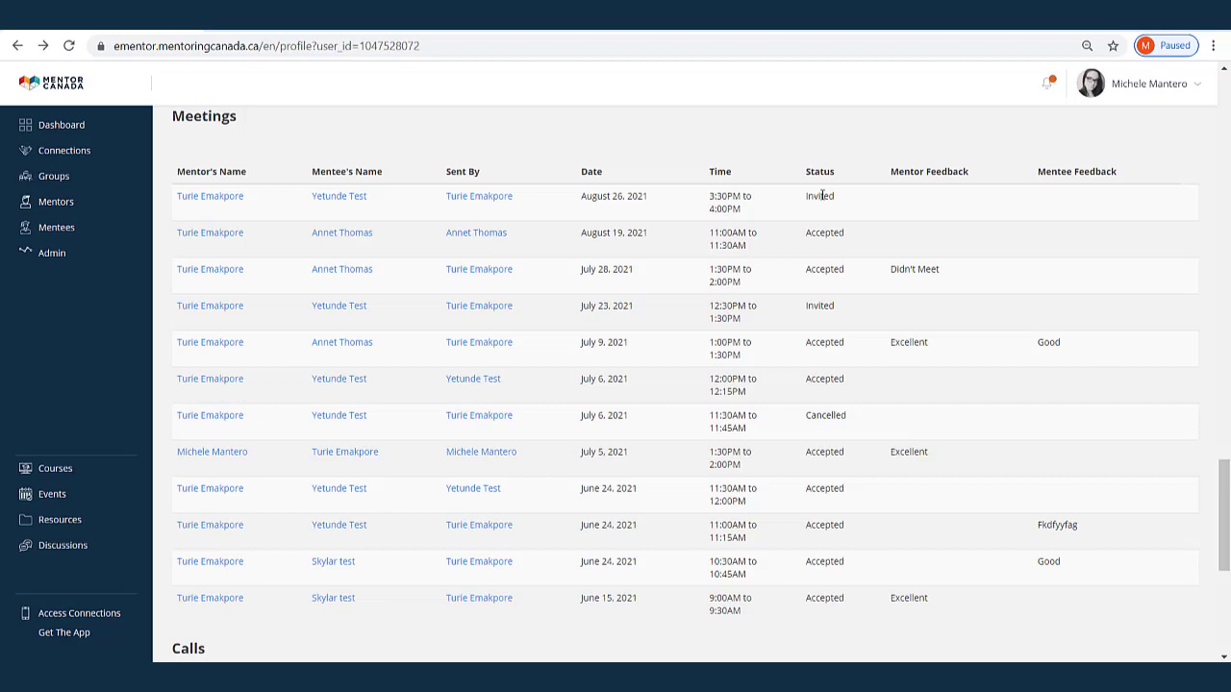
left_click_drag(835, 196, 806, 196)
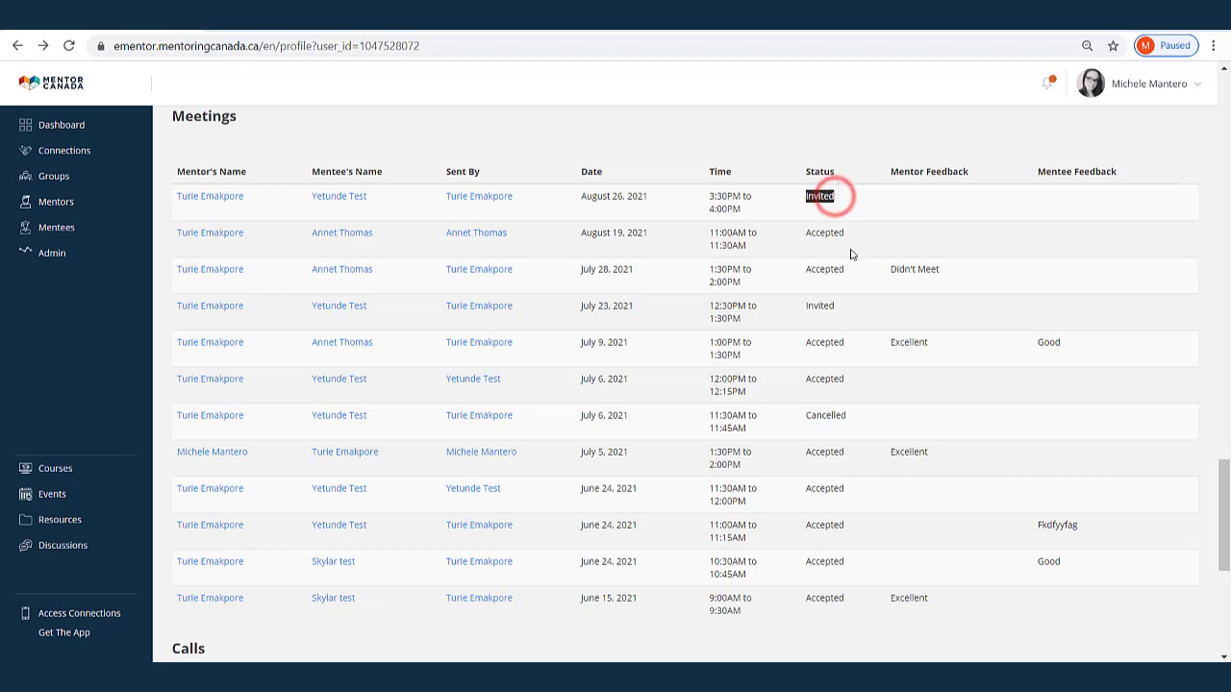
Compare the status entries of the most recent meetings in the member's Meetings table.
left_click_drag(845, 237, 809, 239)
left_click_drag(836, 196, 806, 197)
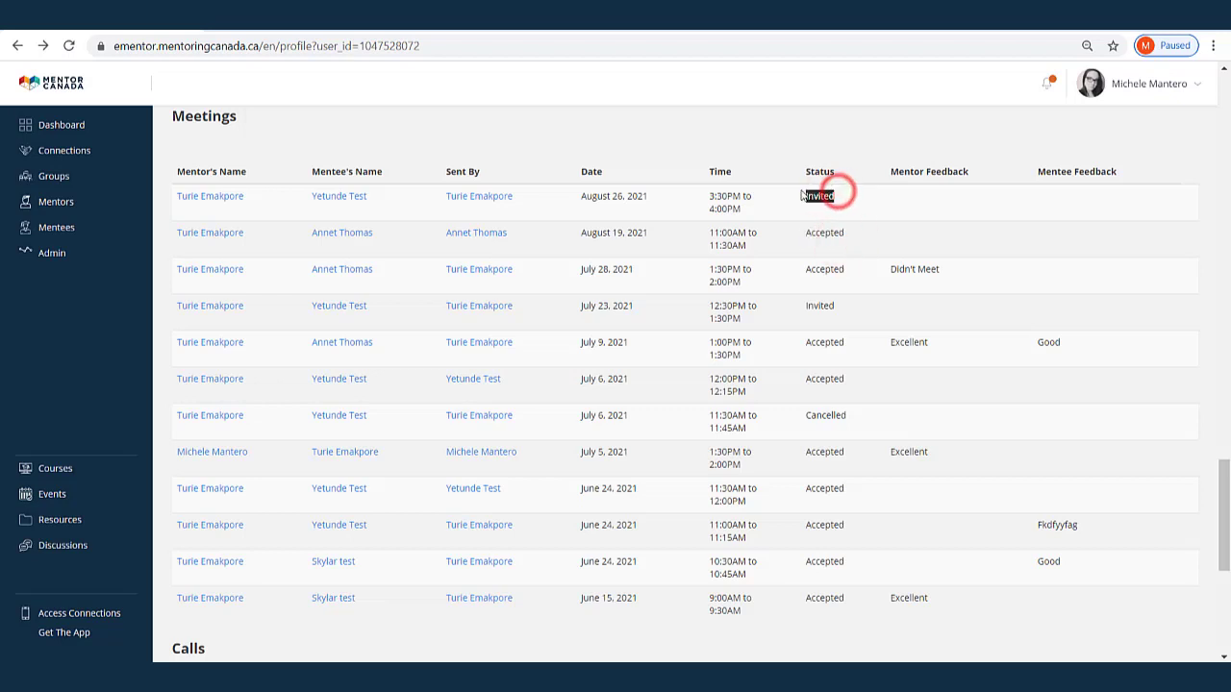
left_click(834, 217)
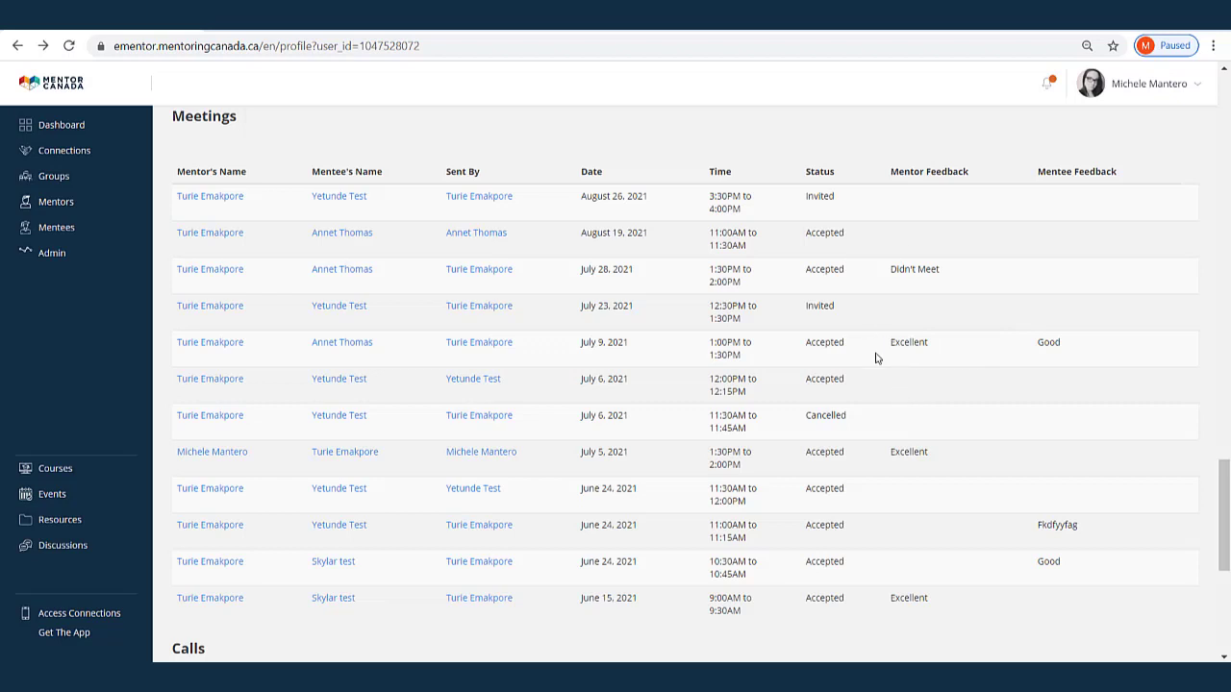
Look through the member's Calls table, checking start, end, duration and status, and compare it with the Meetings table.
scroll(544, 429, "down", 2)
scroll(544, 429, "down", 2)
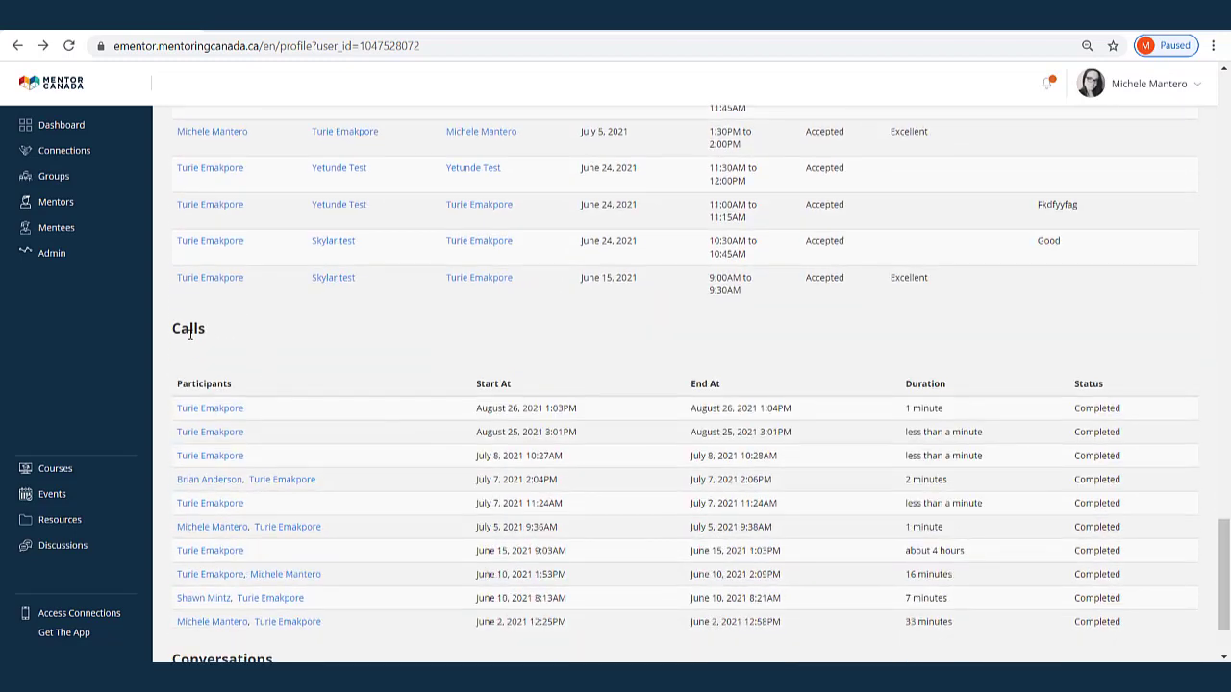
scroll(299, 385, "down", 1)
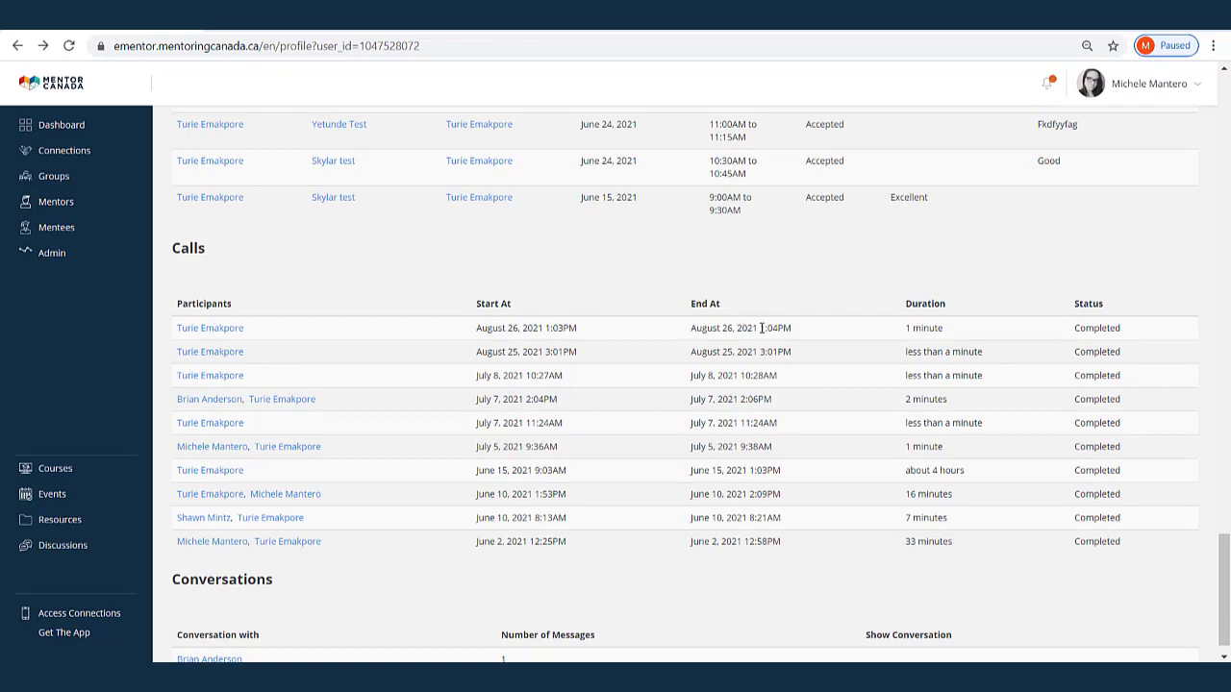
scroll(920, 330, "up", 5)
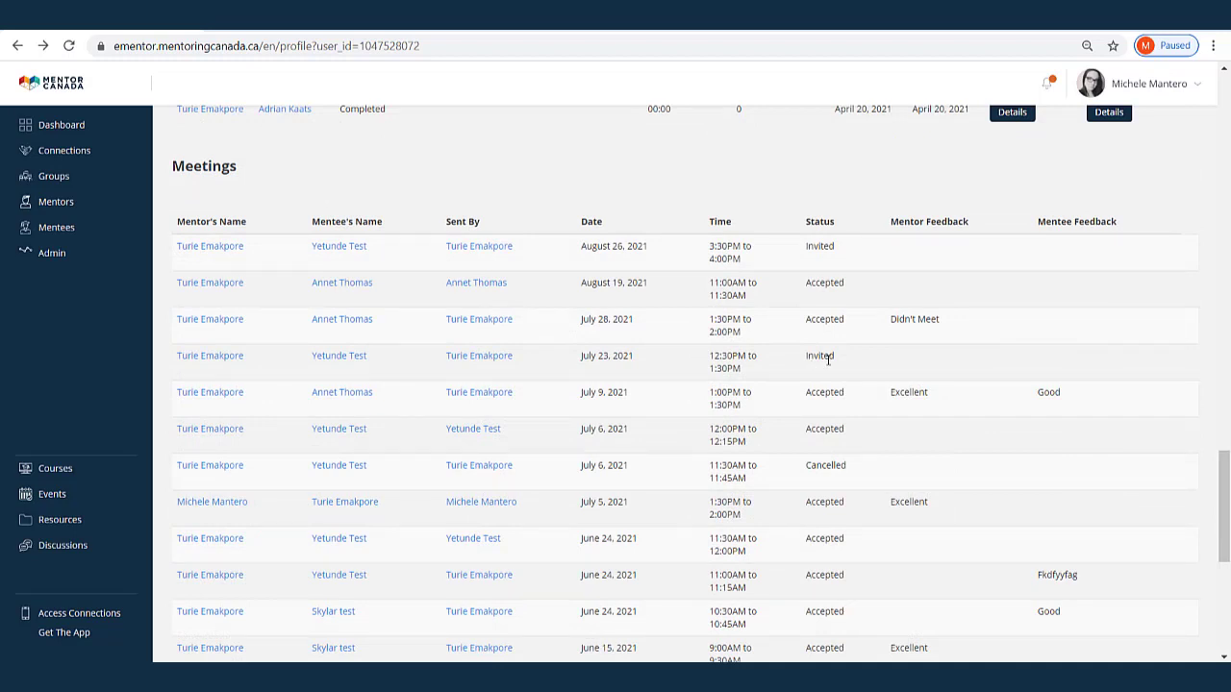
scroll(541, 311, "down", 2)
scroll(534, 310, "up", 2)
scroll(444, 380, "down", 4)
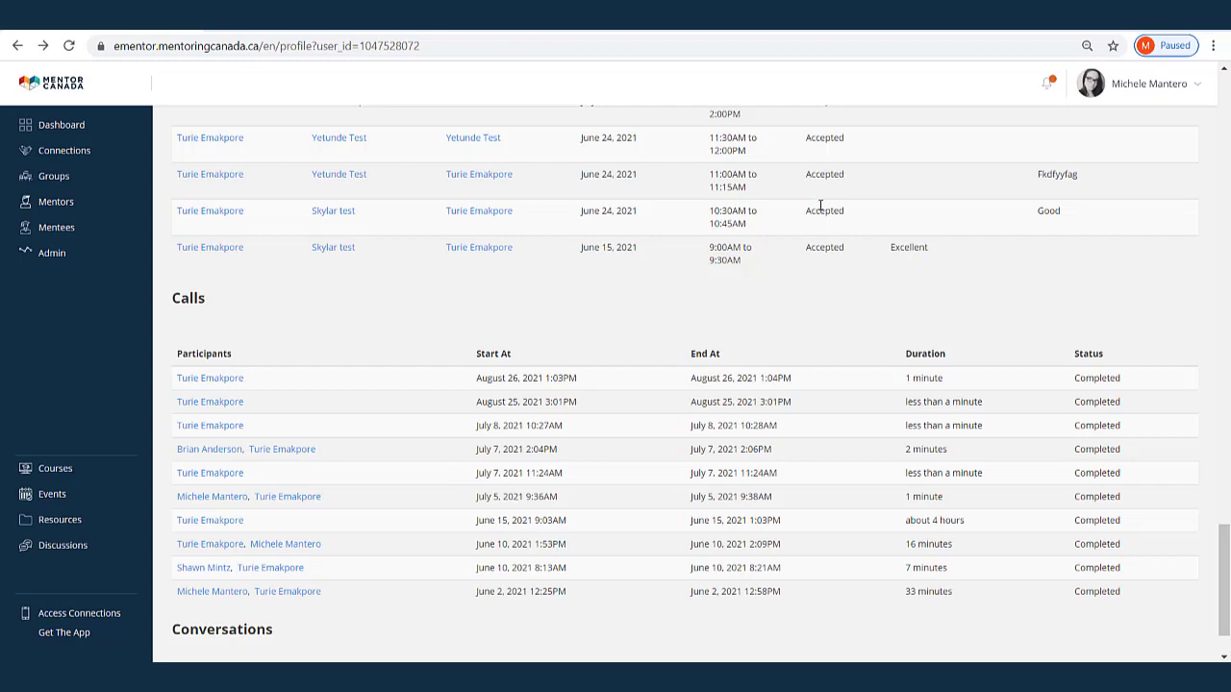
scroll(820, 206, "down", 1)
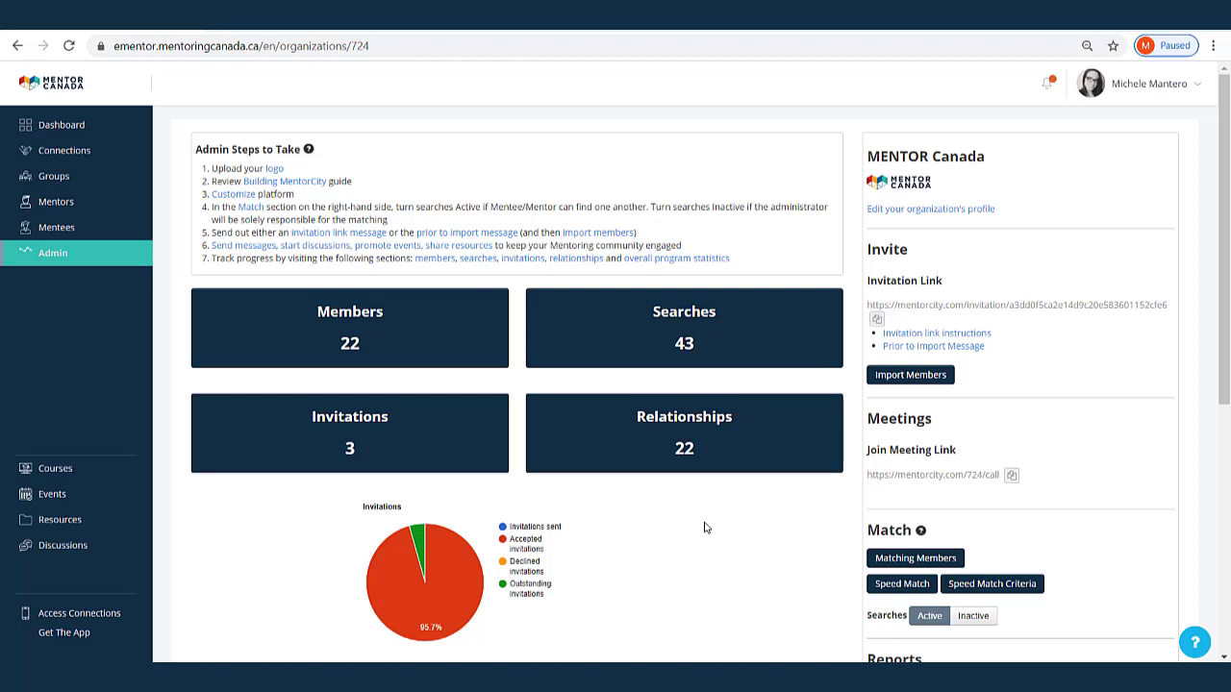
Open the program's Relationships from the admin dashboard and review the All, Matched, Completed and Meetings lists.
left_click(671, 445)
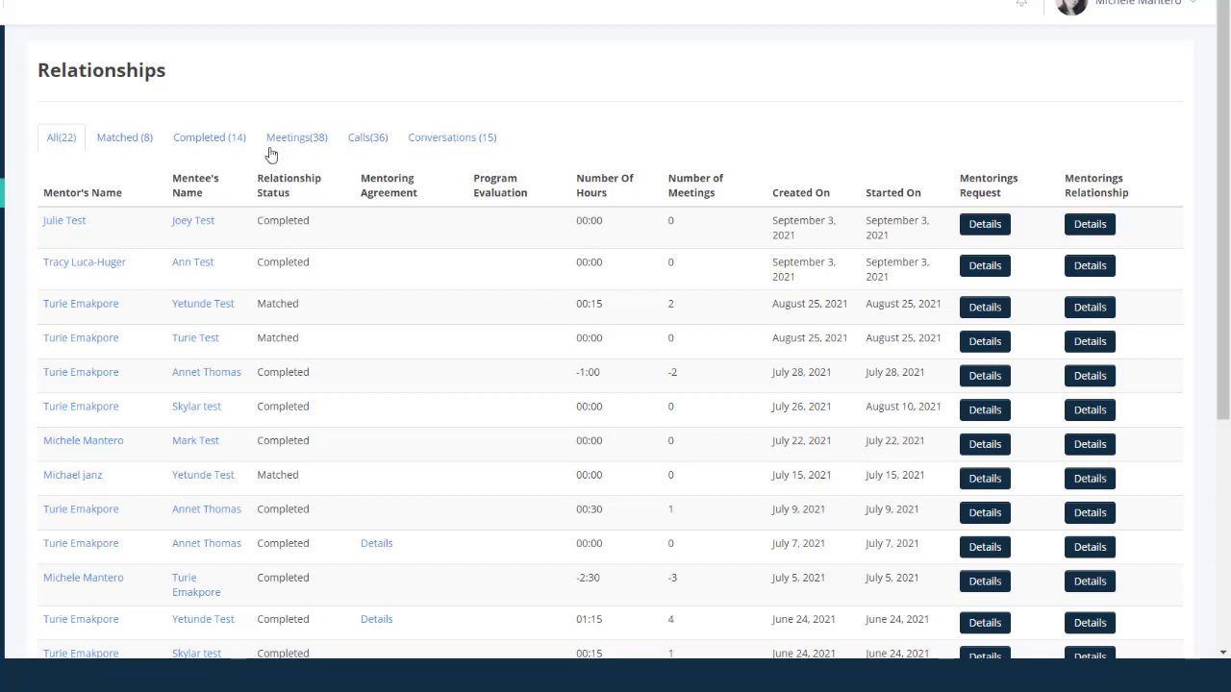
left_click(388, 133)
left_click(57, 149)
left_click(122, 142)
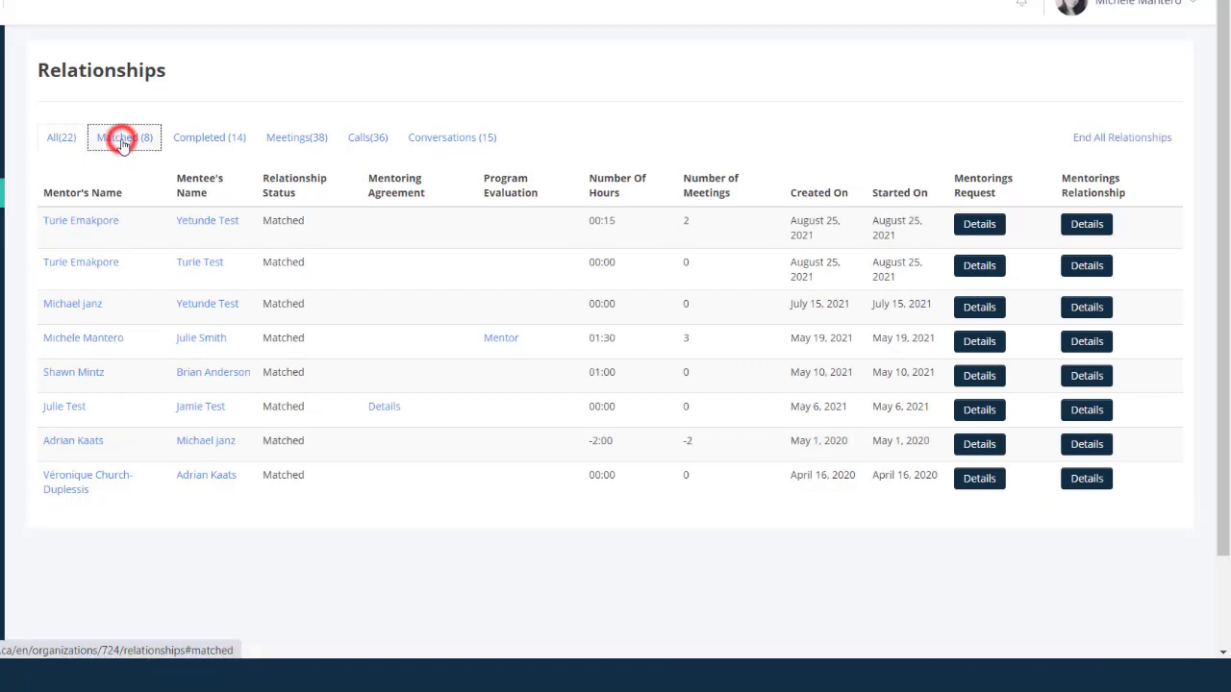
left_click(214, 139)
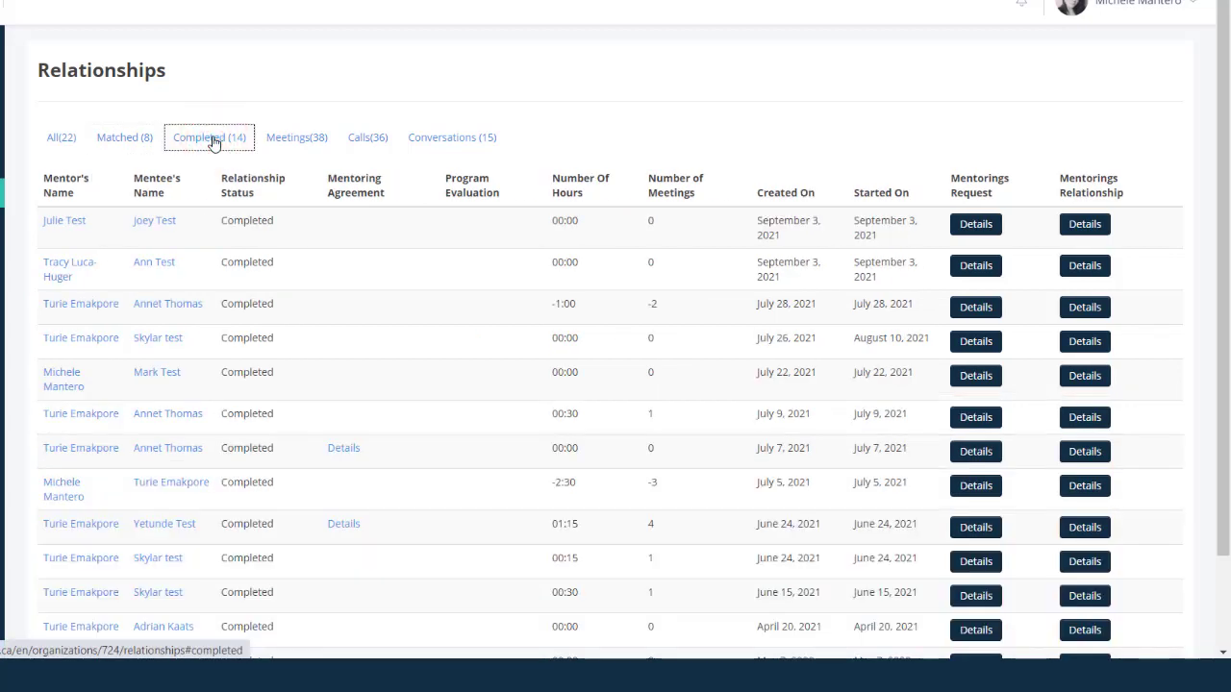
left_click(308, 140)
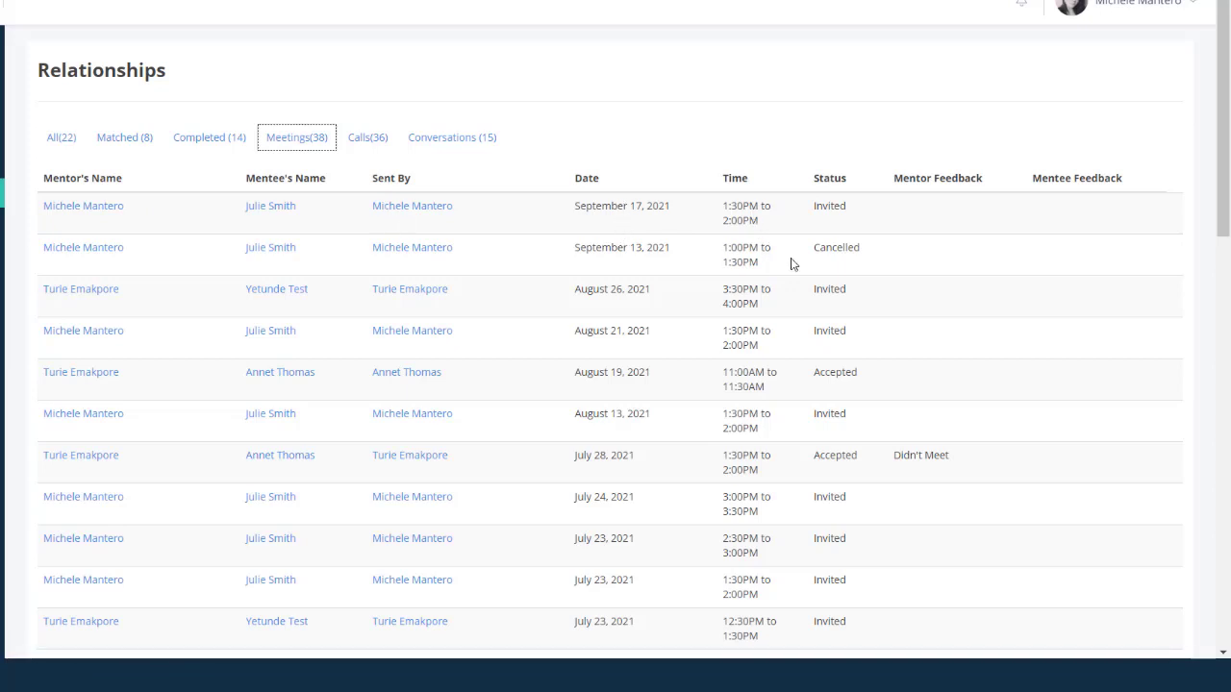
Review the program-wide Calls list, including participants, start and end times, durations and statuses.
left_click(377, 140)
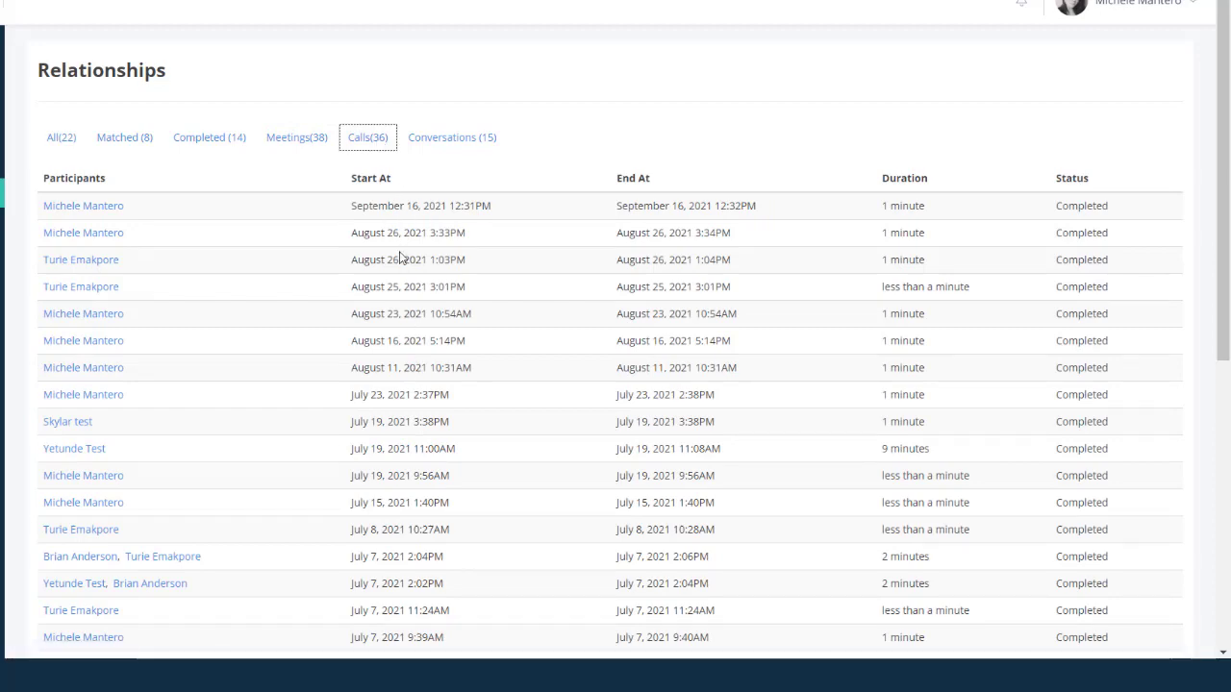
scroll(399, 255, "down", 2)
scroll(413, 337, "up", 1)
scroll(413, 341, "up", 1)
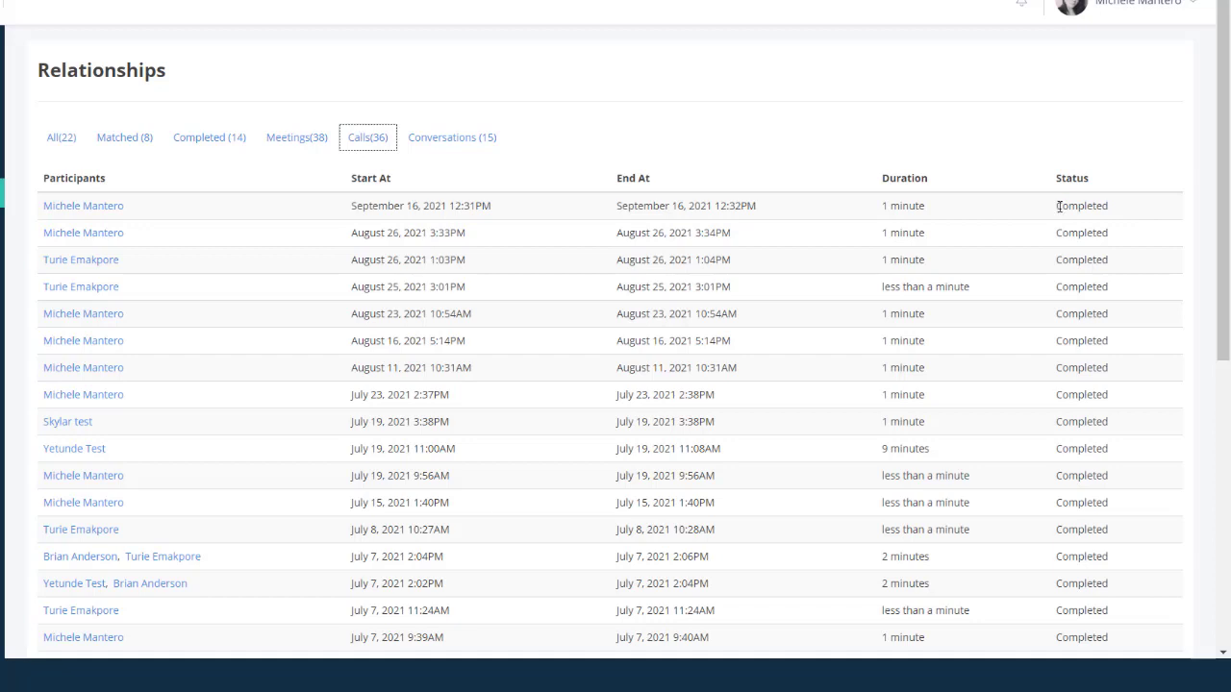
View the mentoring relationship details of the first September 3, 2021 entry, and return to view the program's Conversations list.
left_click(55, 149)
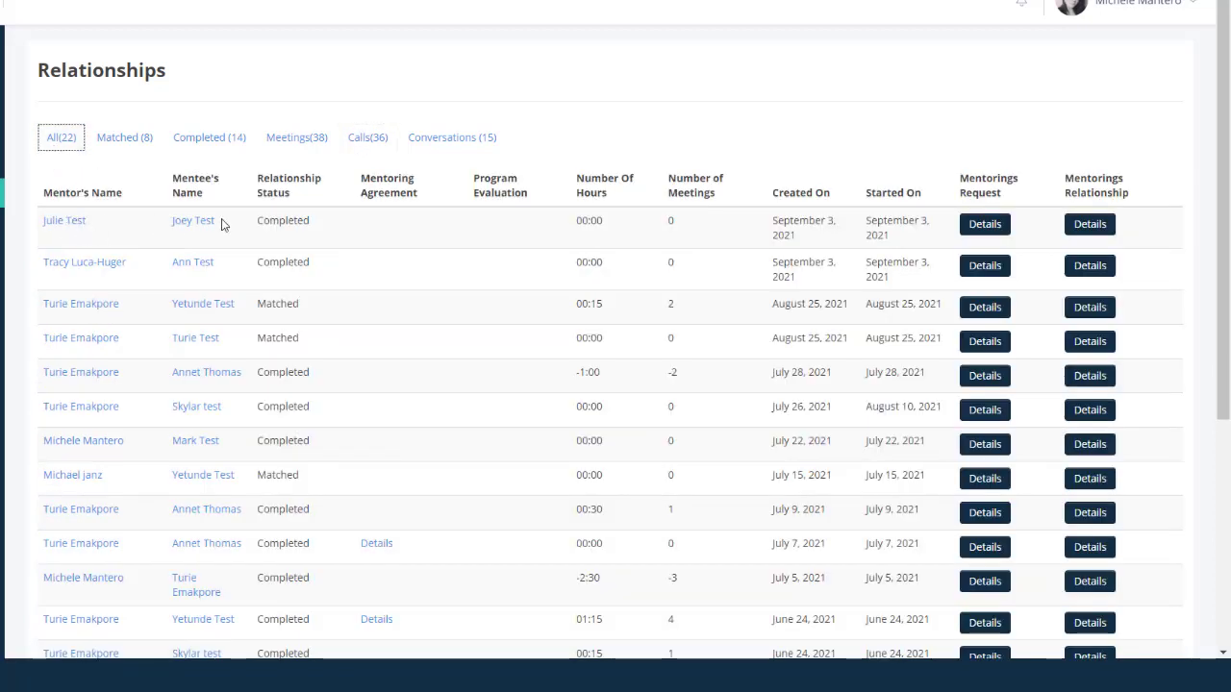
left_click(1089, 226)
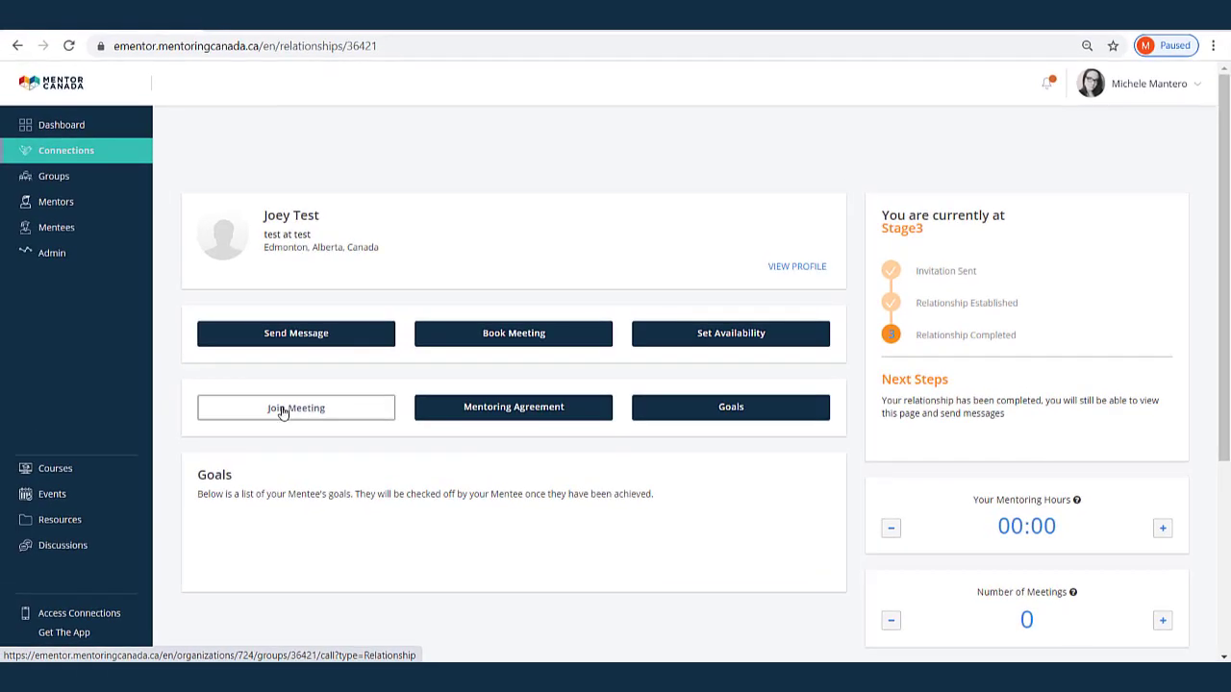
left_click(17, 48)
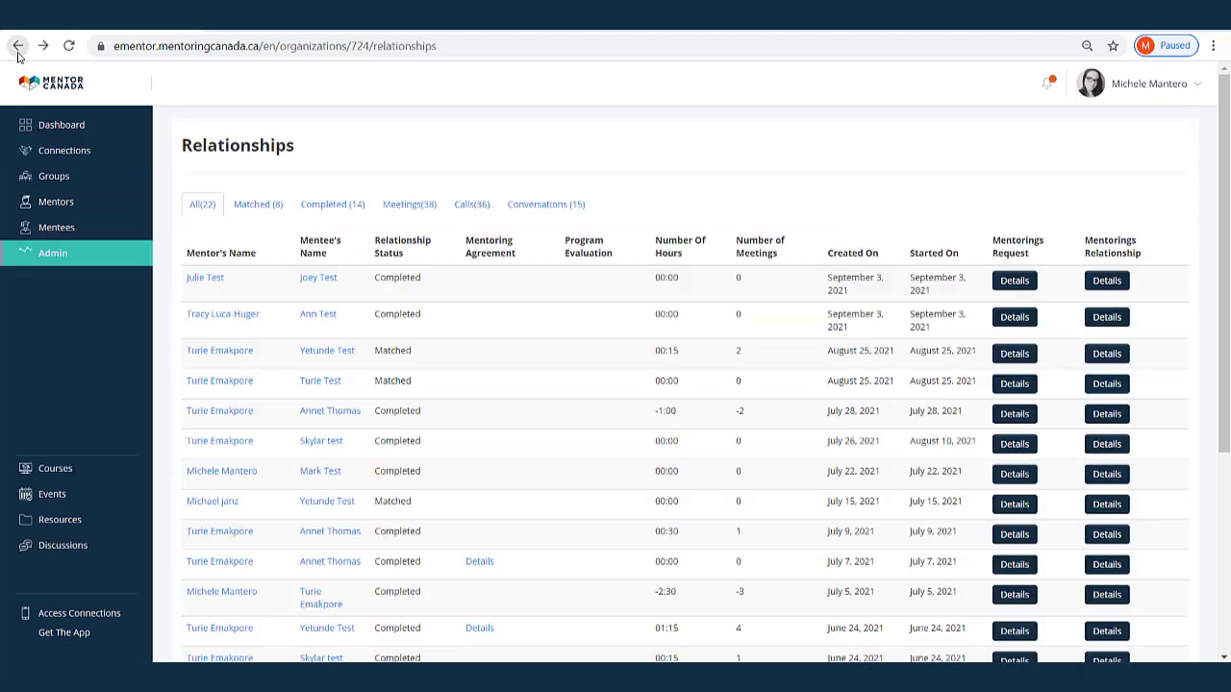
left_click(548, 213)
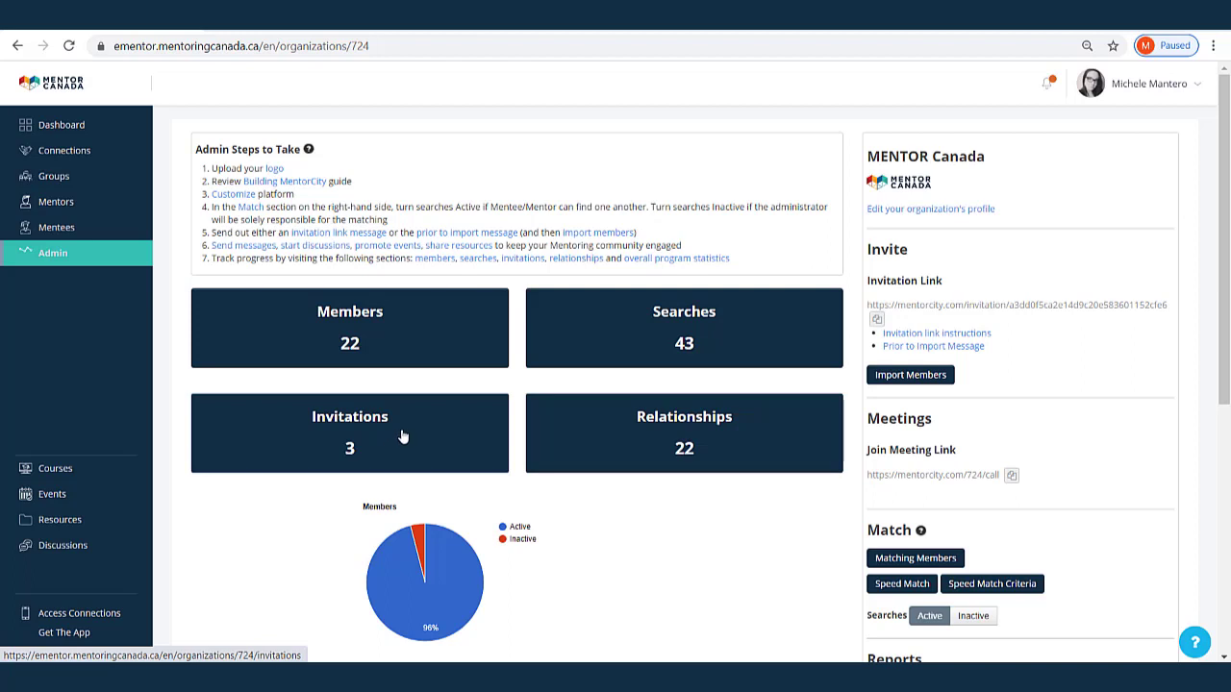
Open Searches from the admin dashboard and look through the Mentor Searches and Mentee Searches tables.
left_click(711, 343)
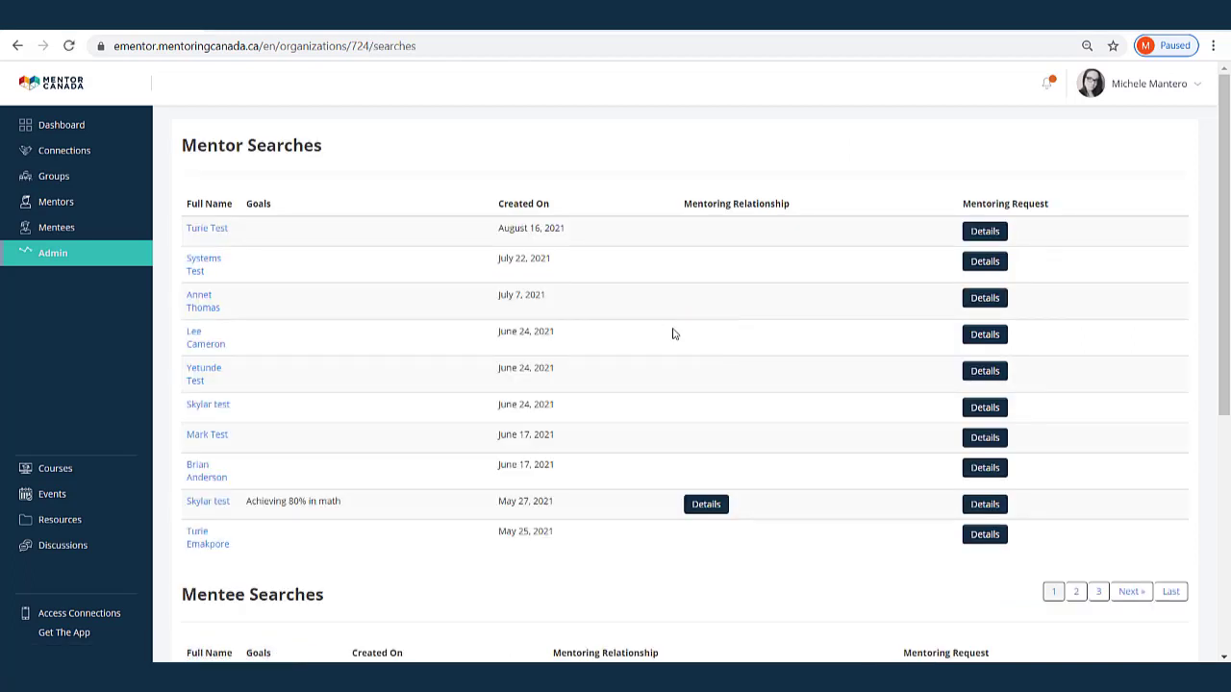
scroll(385, 476, "down", 2)
scroll(340, 469, "up", 1)
scroll(240, 231, "up", 2)
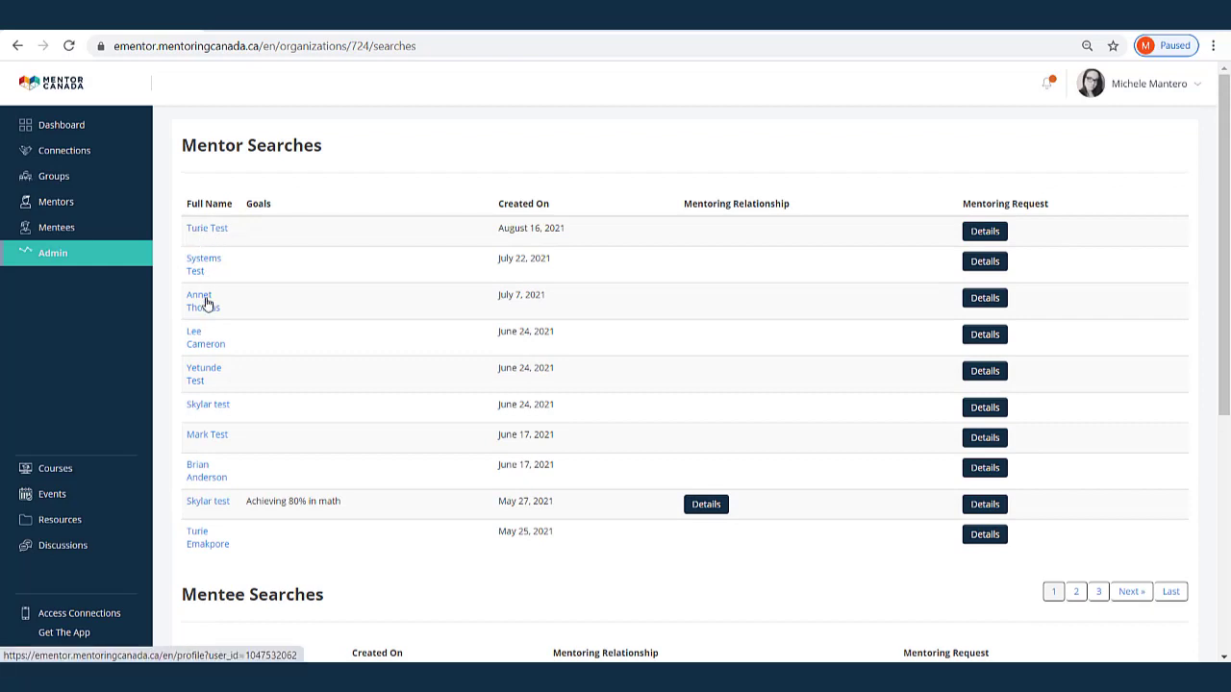
Open the member profile from the second June 24, 2021 mentor search, review its engagement, searches and relationships, and go back.
left_click(200, 379)
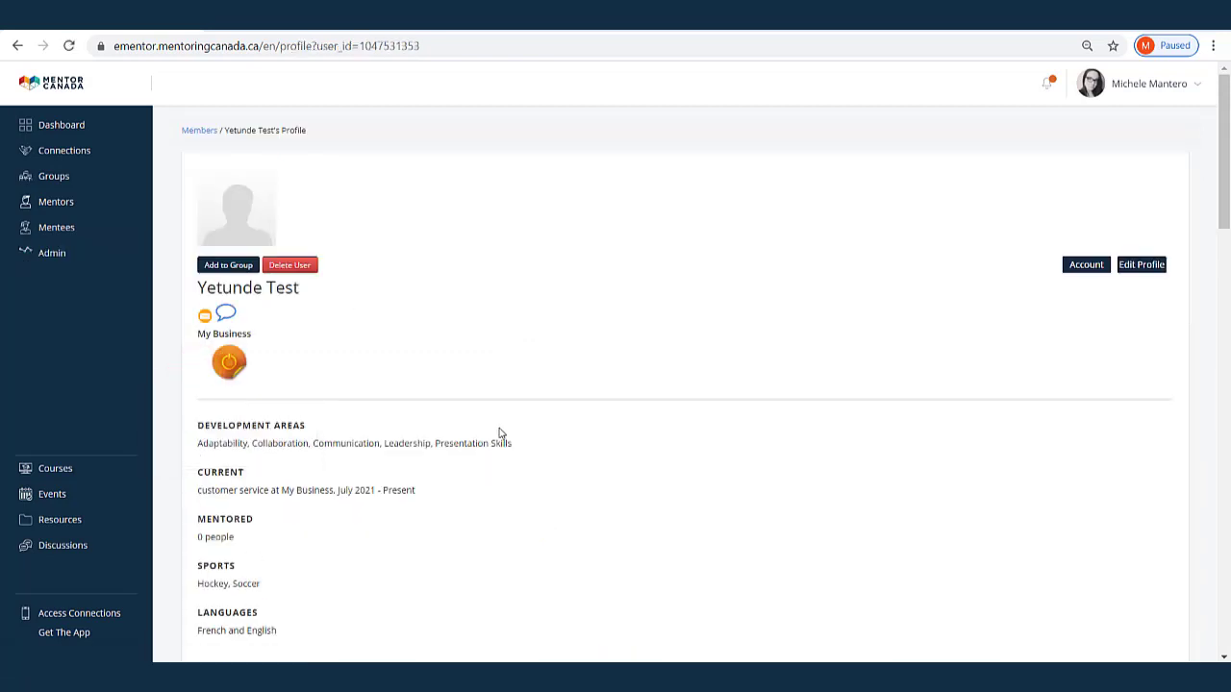
scroll(499, 434, "down", 3)
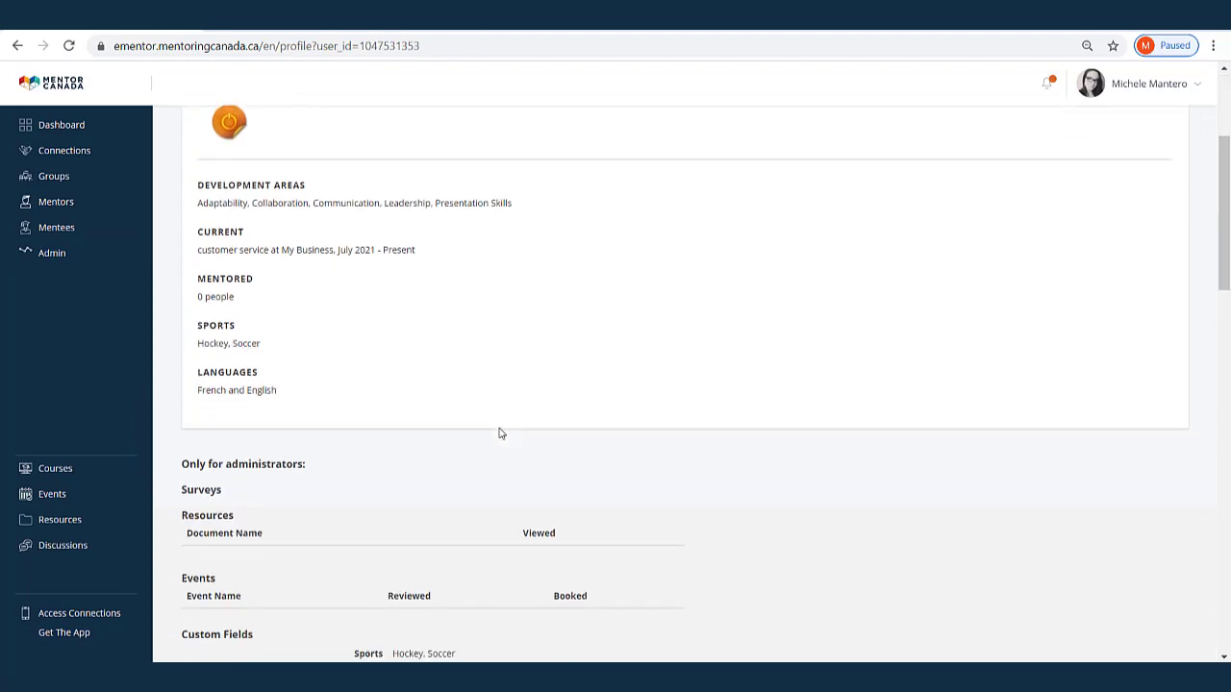
scroll(499, 434, "down", 5)
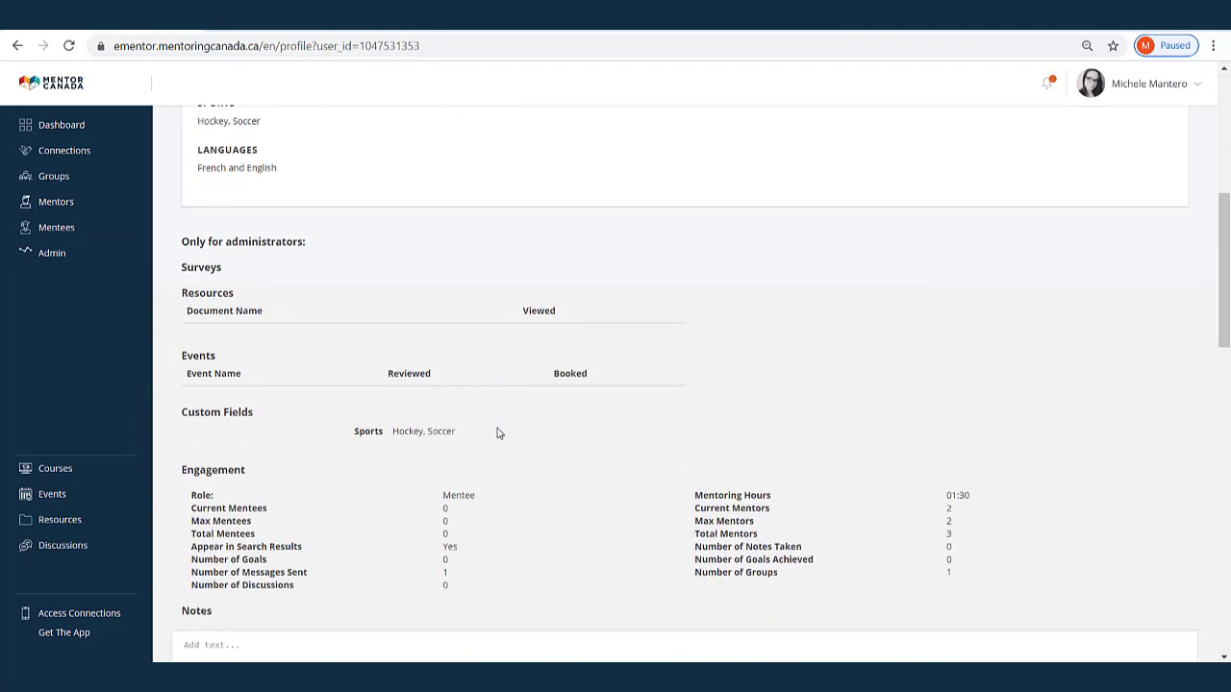
scroll(499, 433, "down", 3)
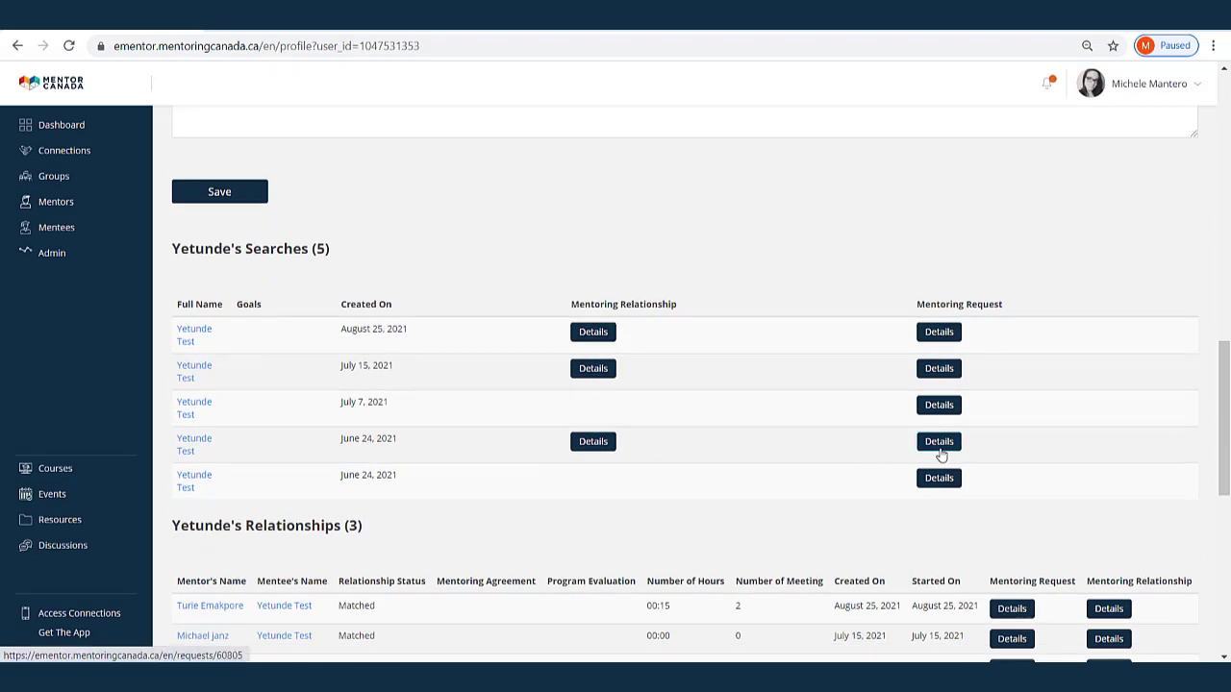
left_click(16, 48)
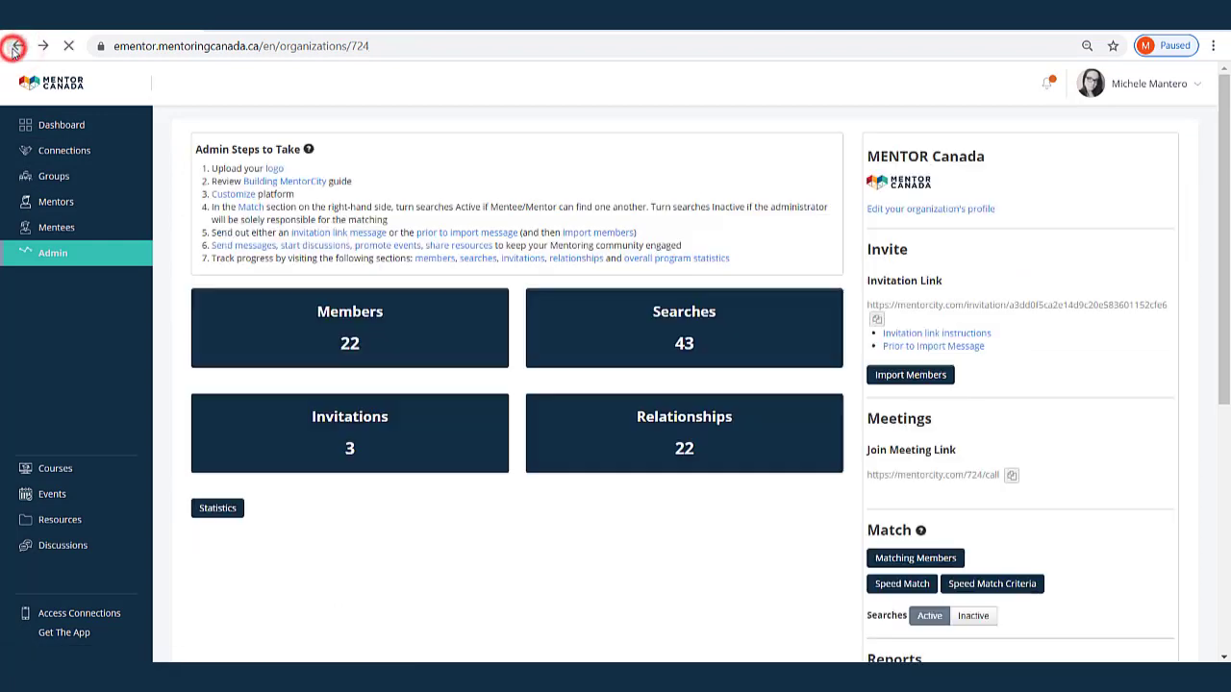
Open Invitations from the admin dashboard and compare the invitations sent to mentors with those sent to mentees, including their relationship status.
left_click(360, 440)
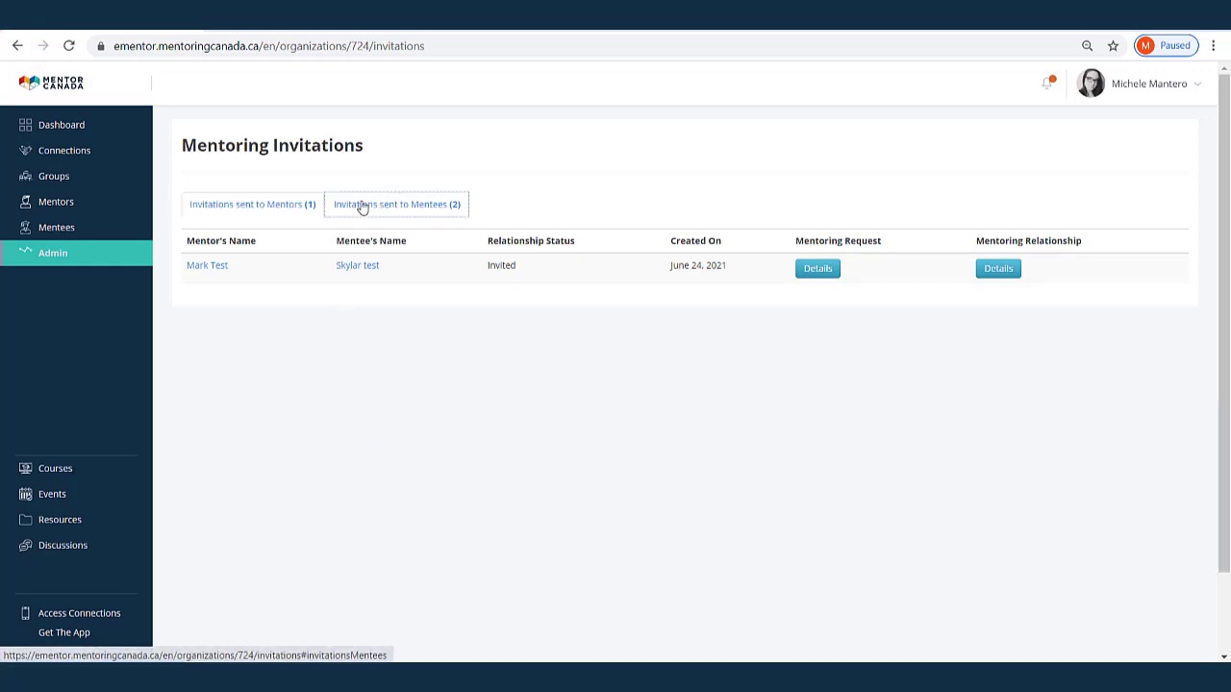
left_click(238, 213)
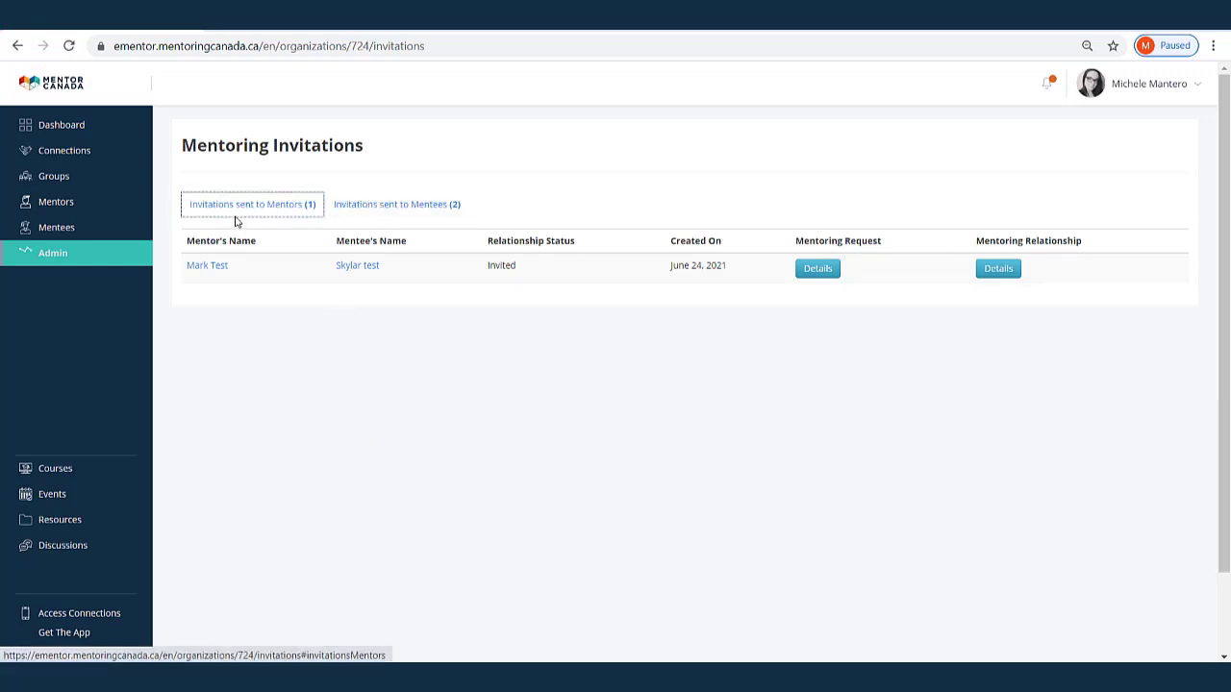
left_click(417, 206)
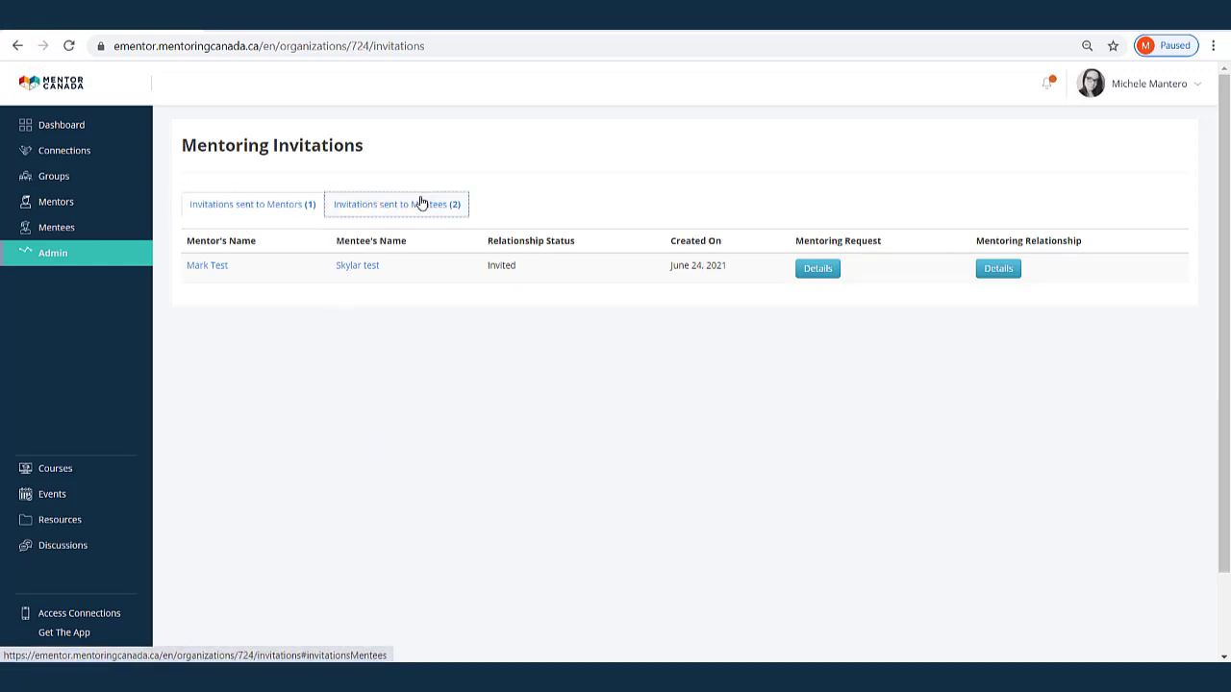
double_click(488, 279)
left_click(516, 291)
left_click(394, 204)
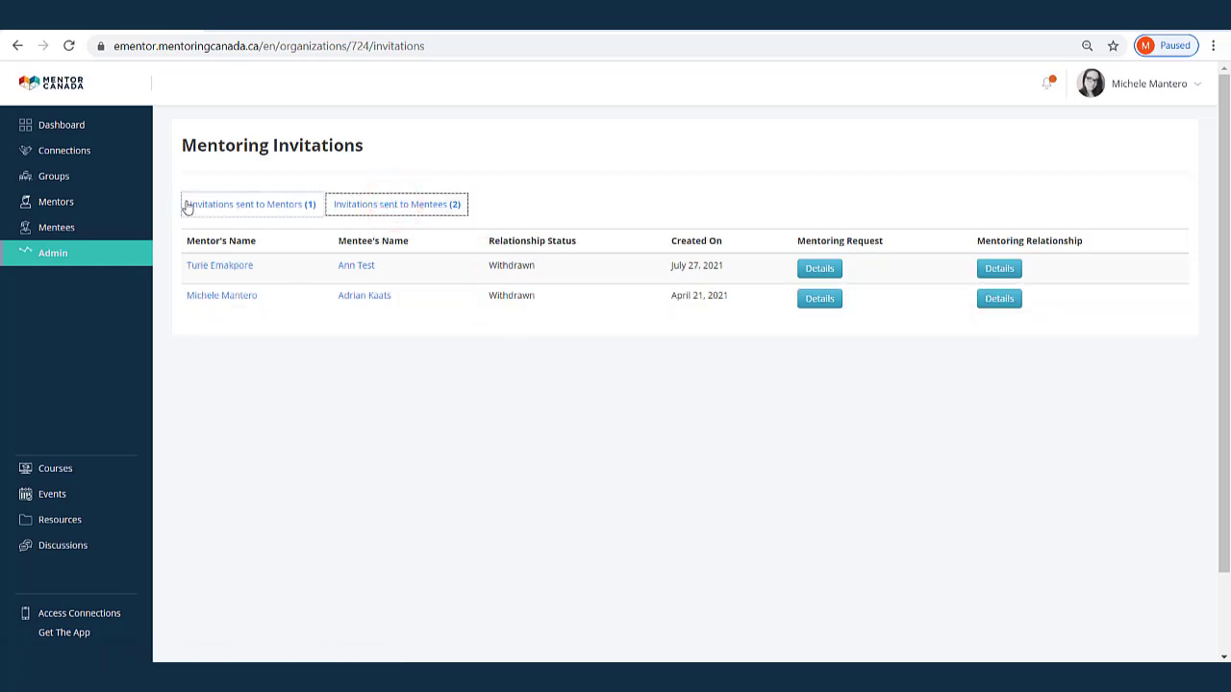
left_click(262, 207)
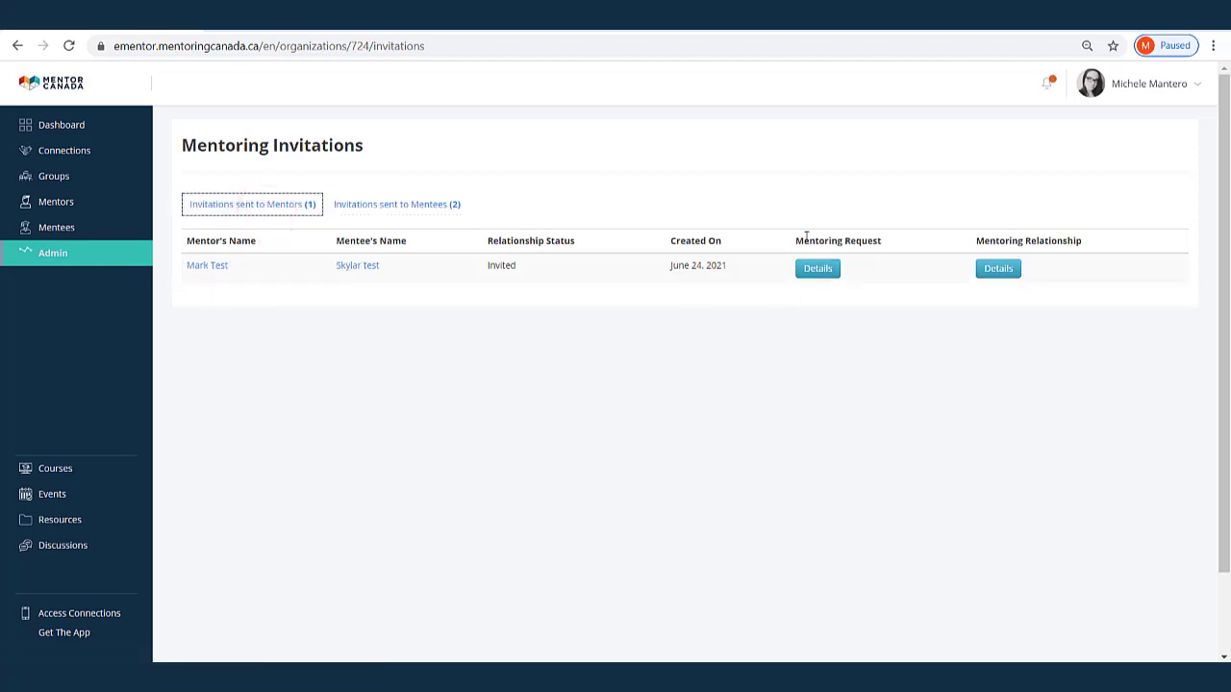
Open the mentoring request of the June 24, 2021 invitation sent to a mentor and read its status and mentor criteria.
left_click(814, 270)
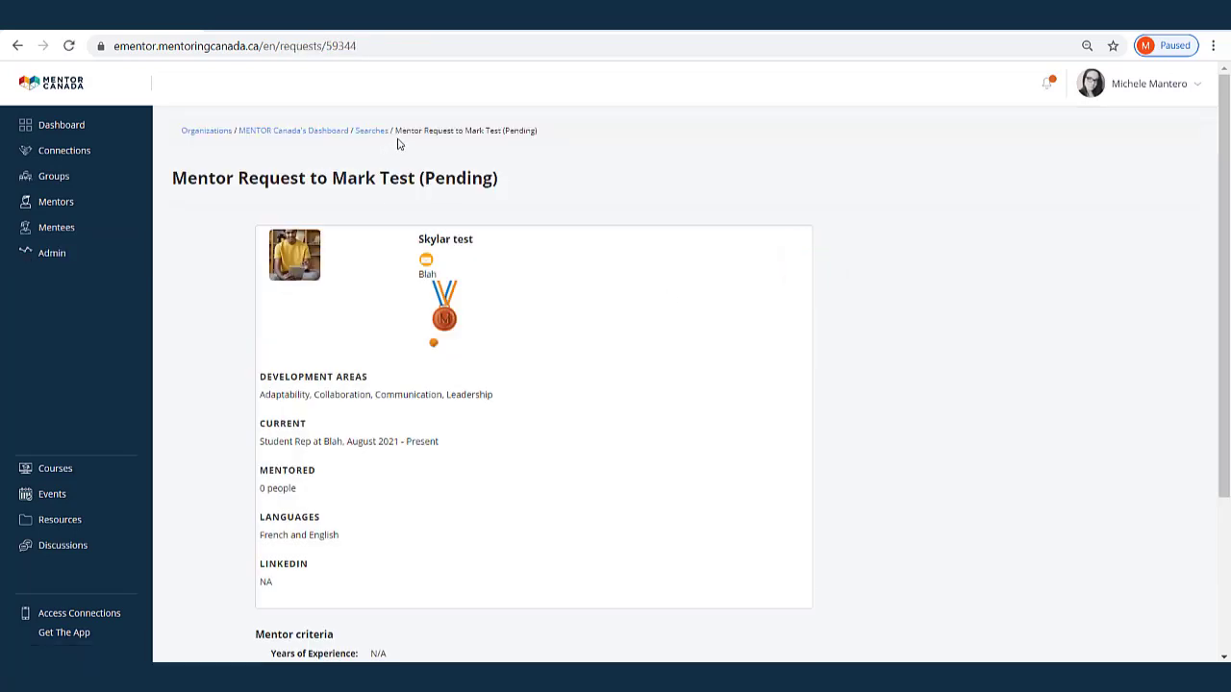
left_click_drag(513, 179, 410, 178)
scroll(510, 394, "down", 2)
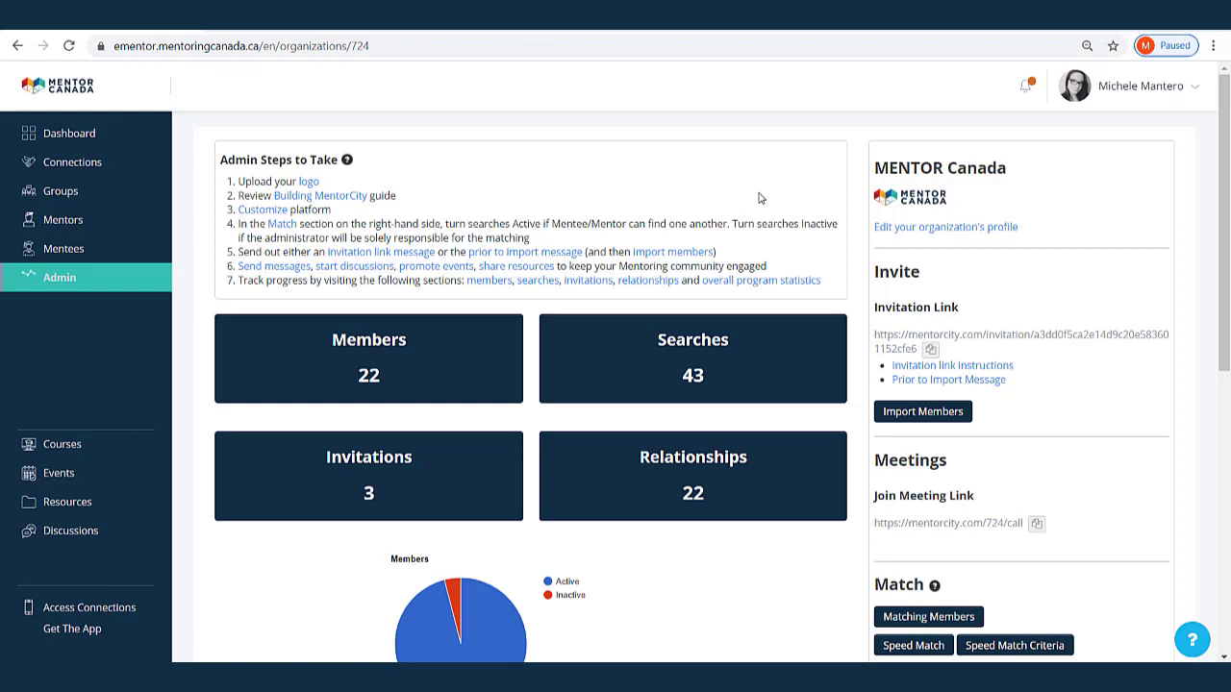
Open Group Mentoring from the admin dashboard's Customize section and examine the groups' status, members, last post and creation dates.
scroll(1169, 398, "down", 5)
scroll(1132, 341, "down", 3)
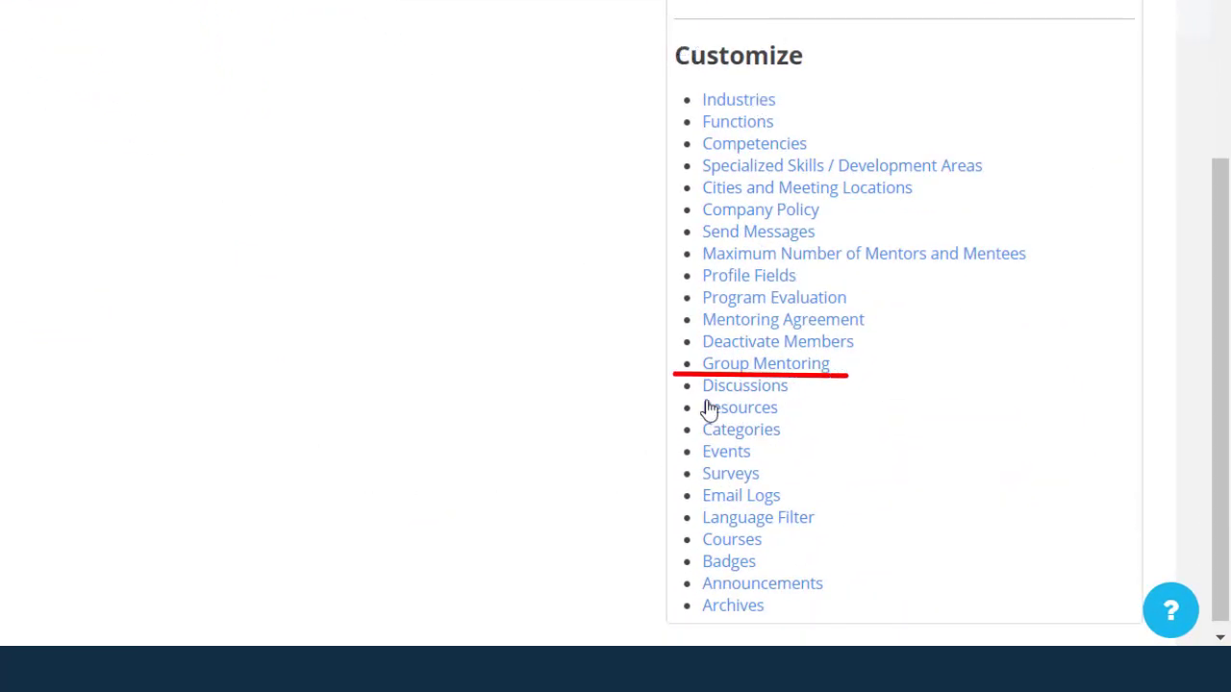
left_click(745, 366)
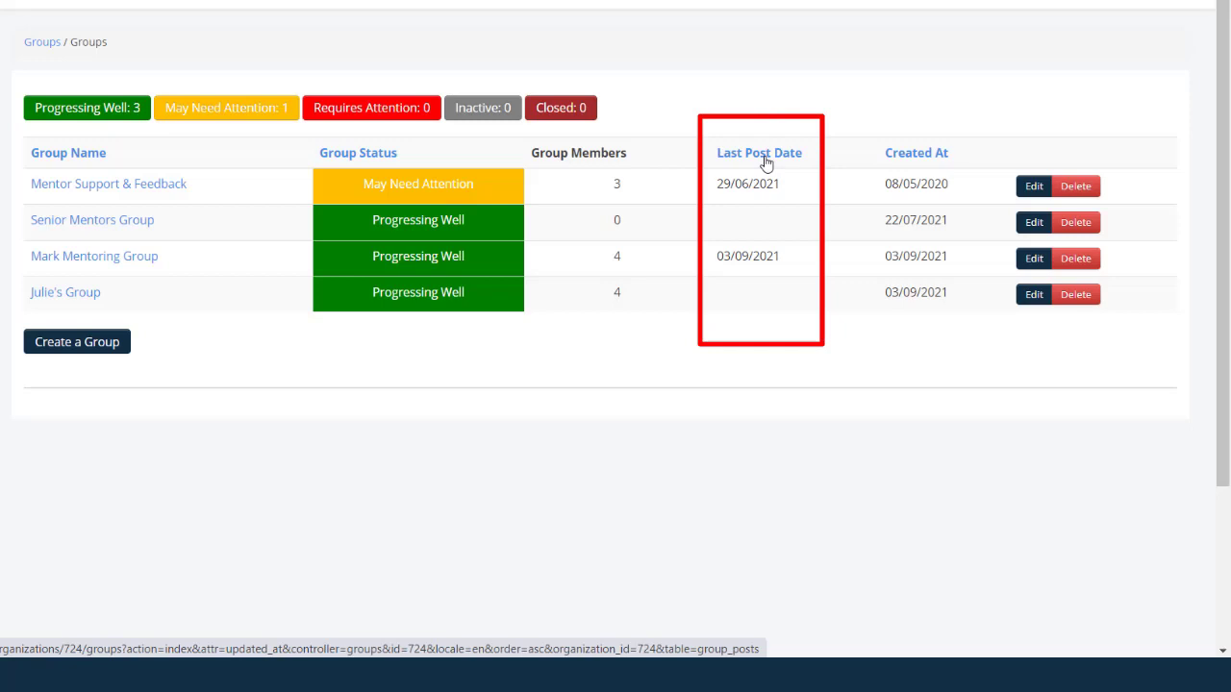
left_click(923, 159)
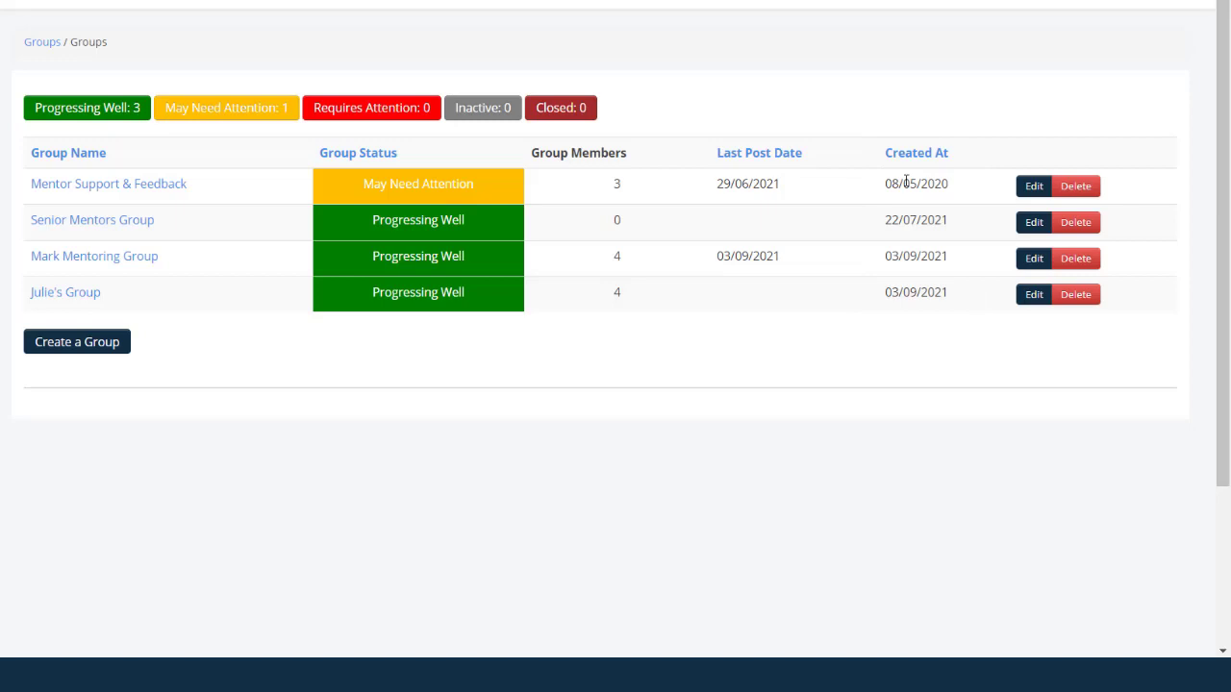
Open the Mentor Support & Feedback group and look through its message form, posted messages and people.
left_click(73, 193)
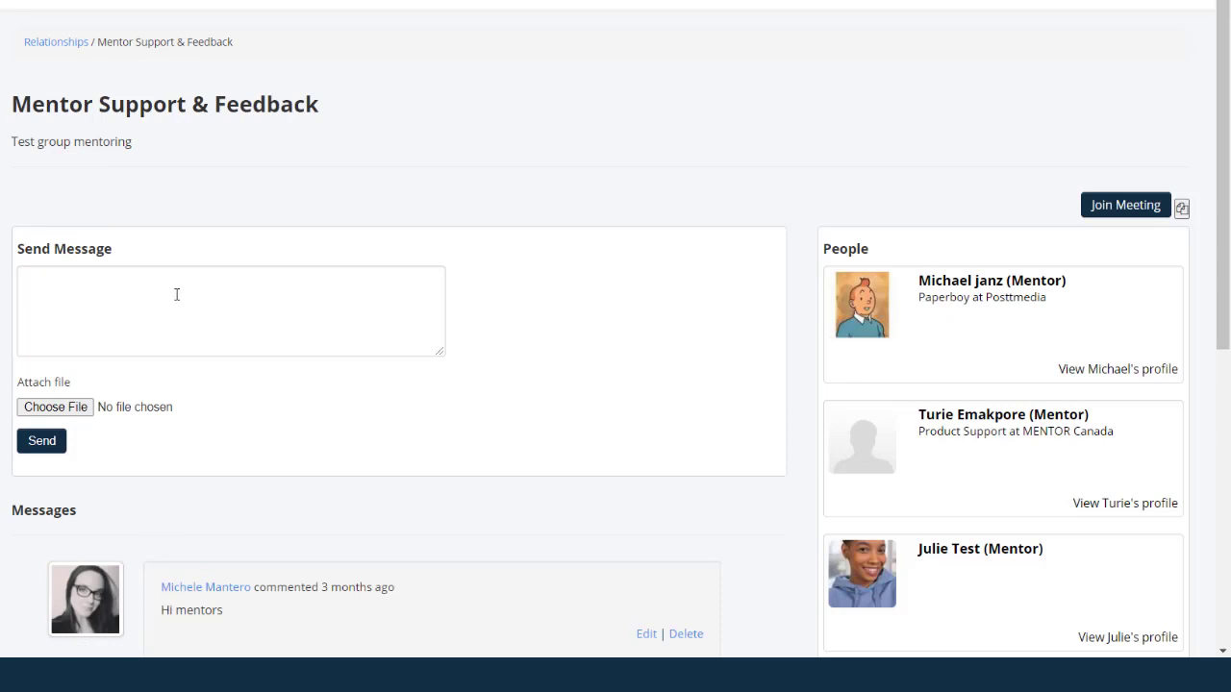
left_click(101, 278)
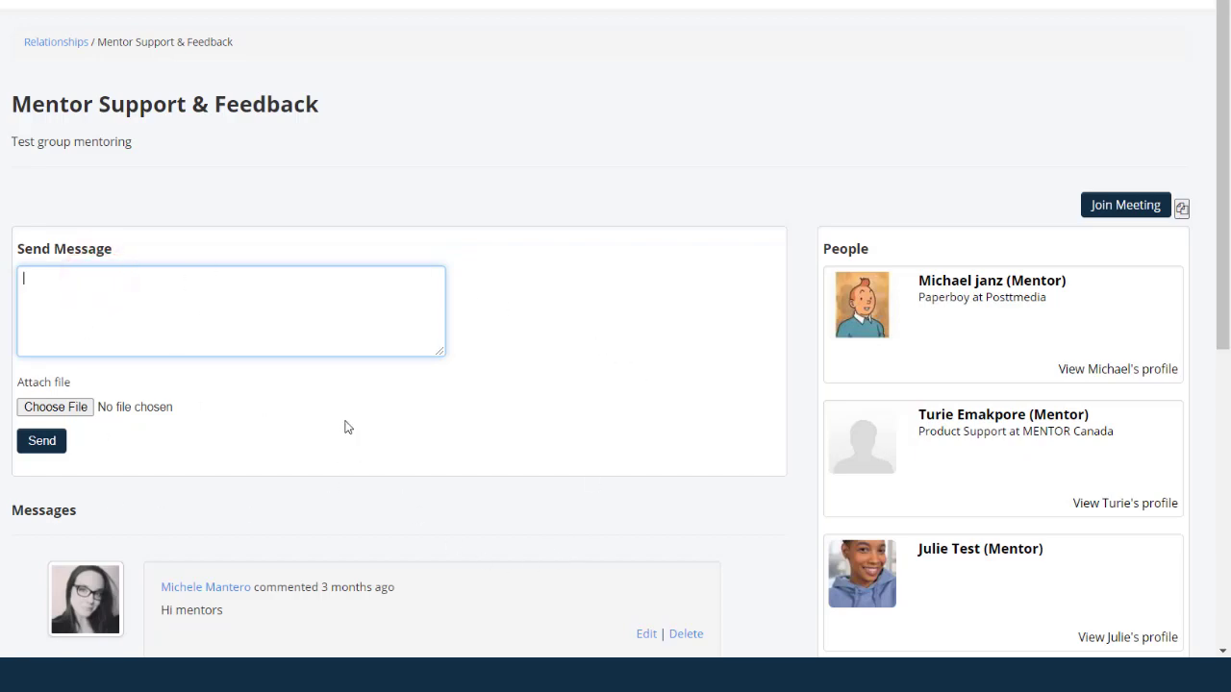
scroll(748, 484, "down", 3)
scroll(746, 486, "down", 2)
scroll(744, 489, "up", 1)
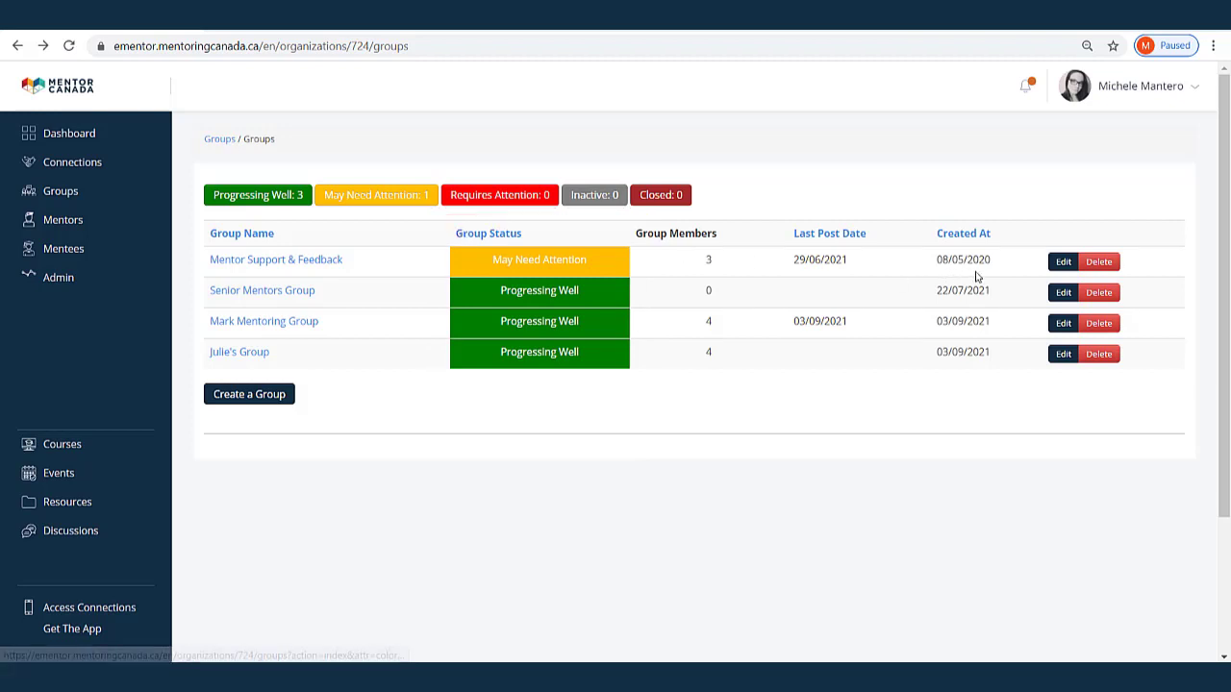
Open the Mentor Support & Feedback group for editing and view the available Group Status options without changing the selection.
left_click(1064, 261)
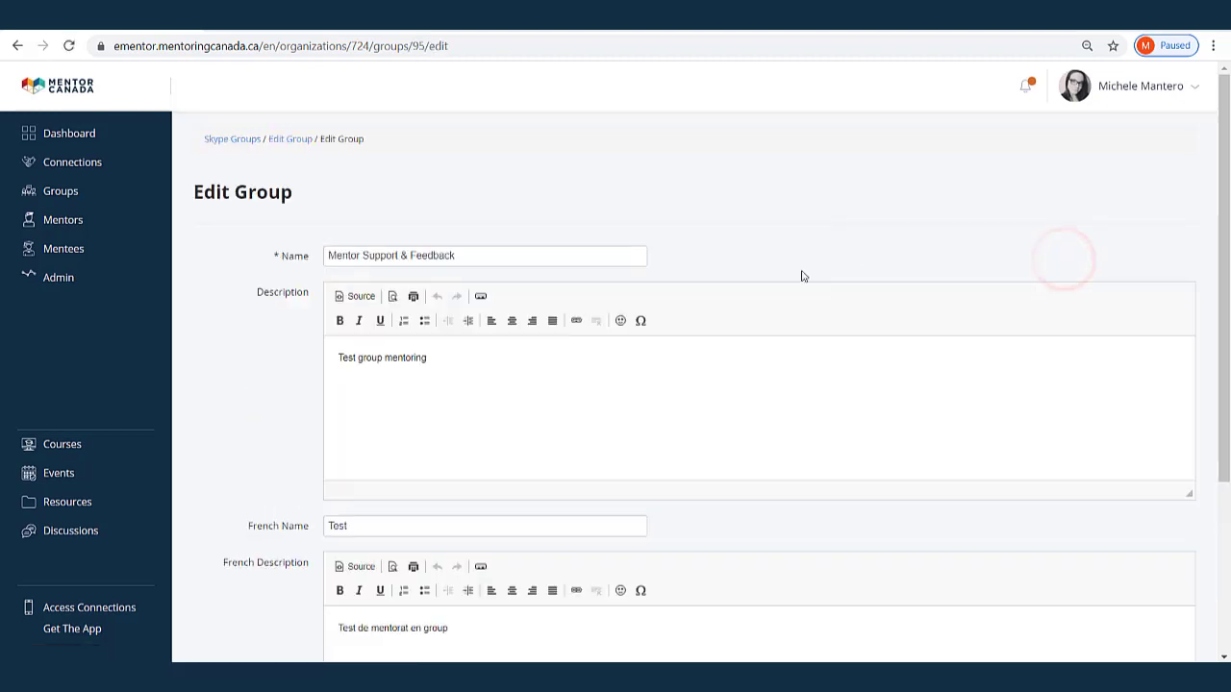
scroll(763, 298, "down", 3)
left_click(471, 545)
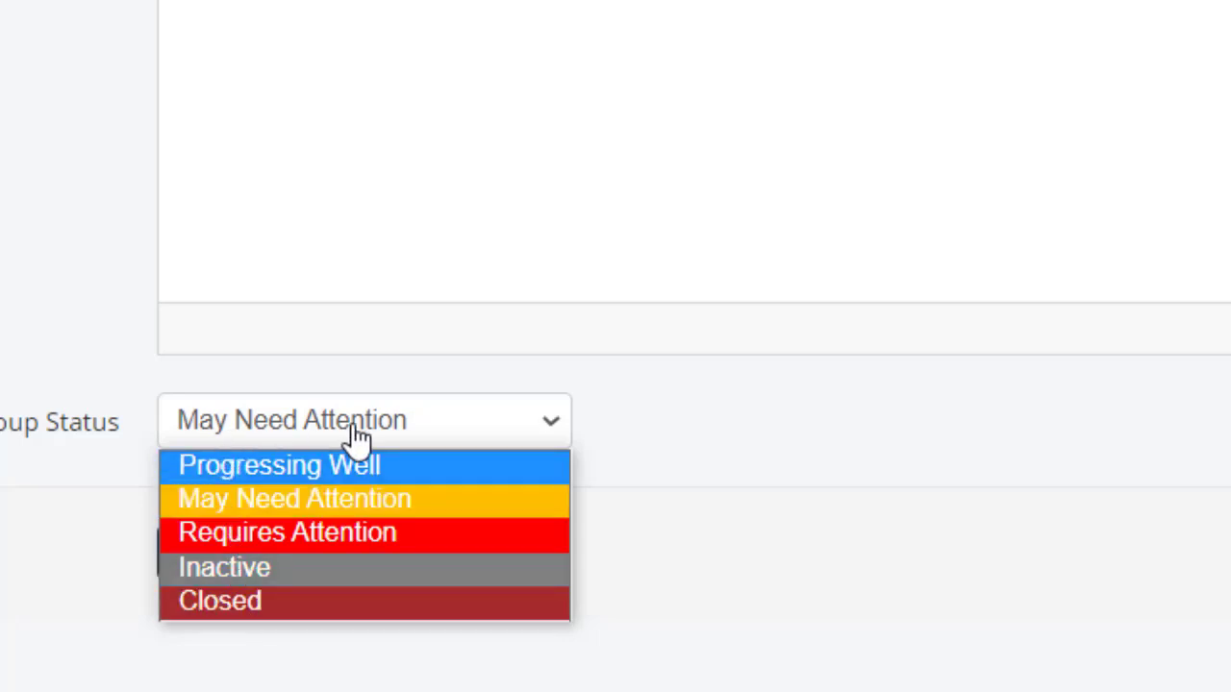
left_click(667, 488)
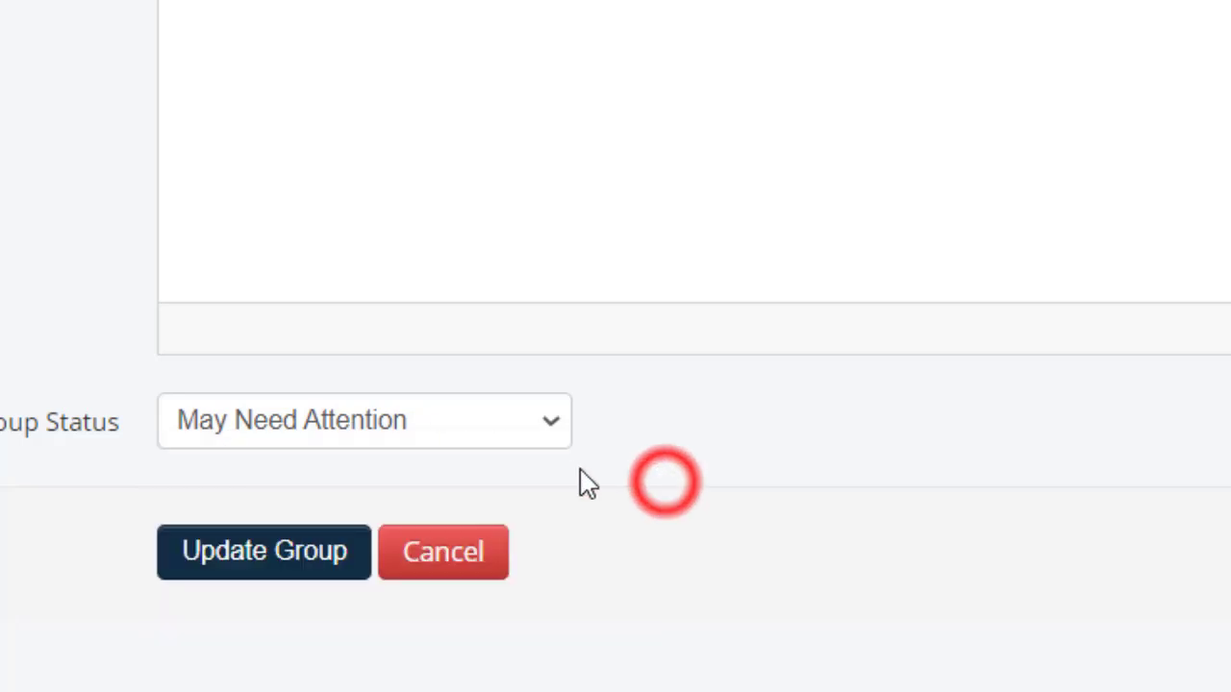